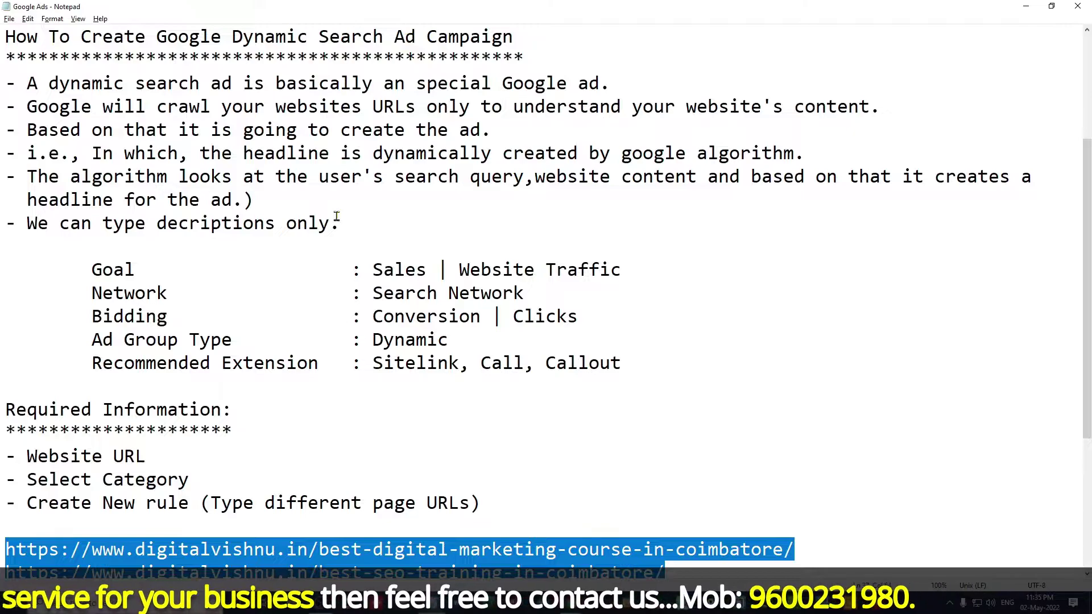
Switch to the Google Ads campaigns page in the browser and start creating a new campaign
mouse_move(572, 603)
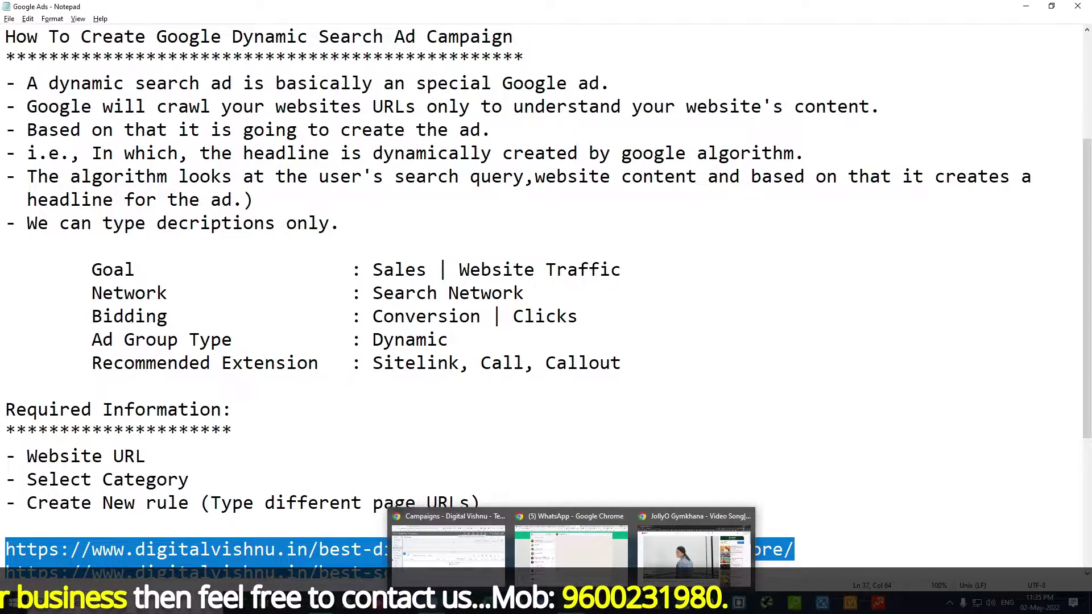
left_click(449, 546)
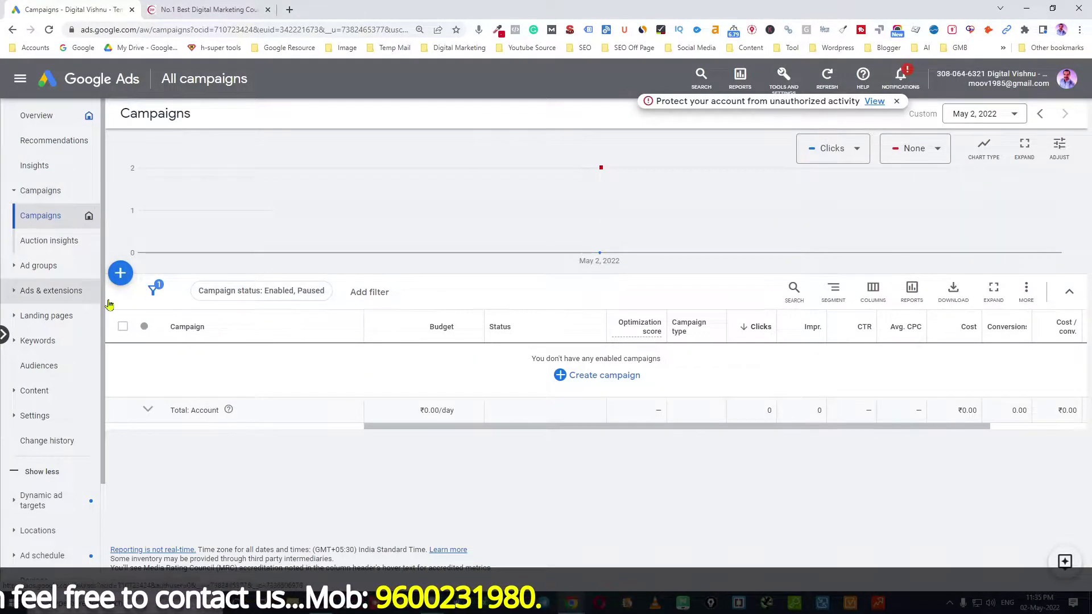
left_click(39, 192)
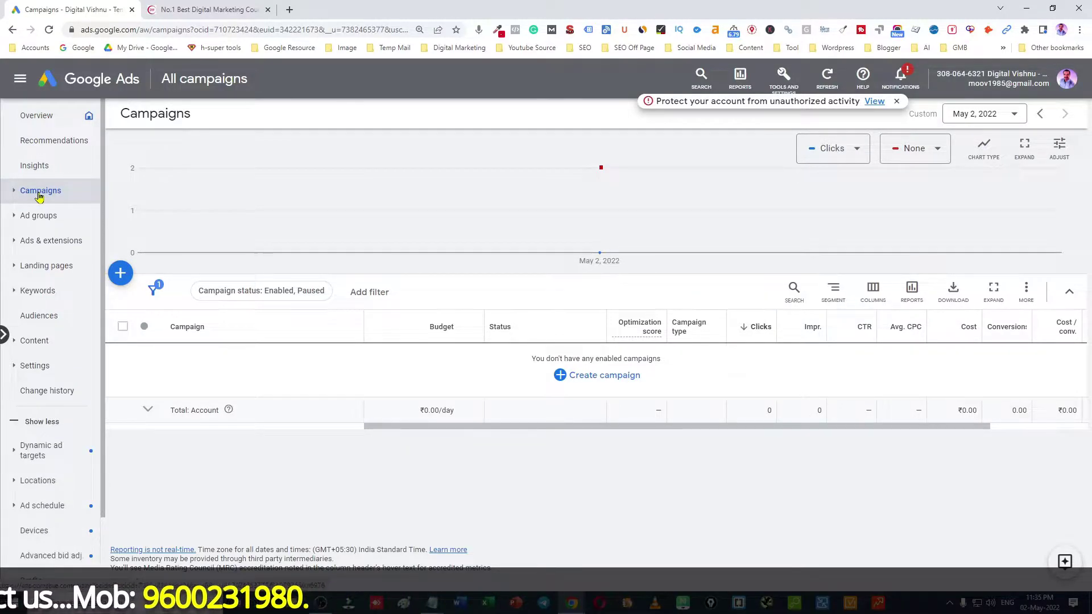
left_click(124, 280)
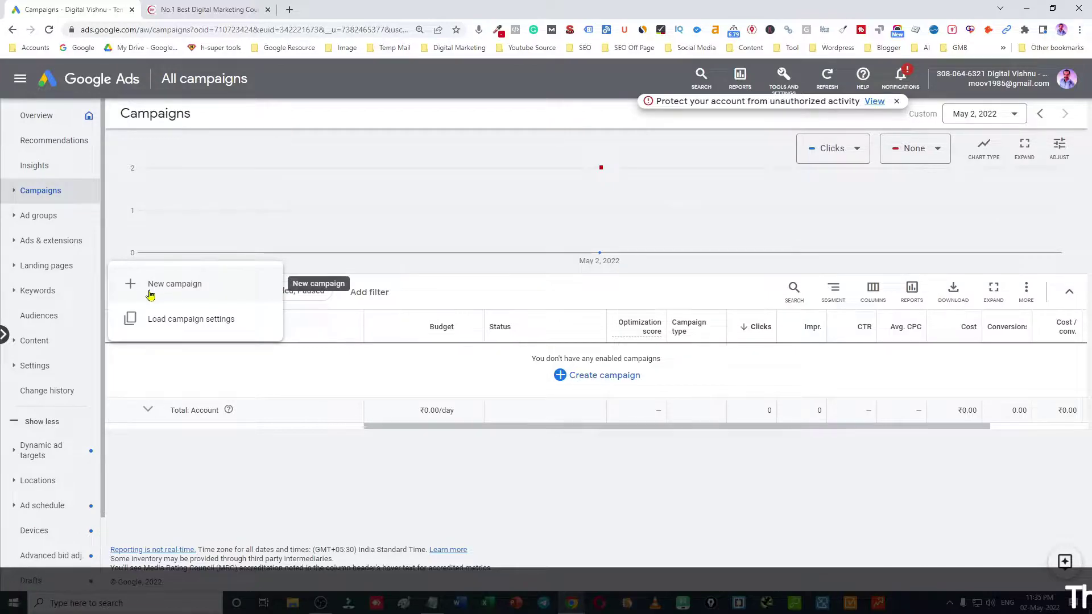
left_click(175, 292)
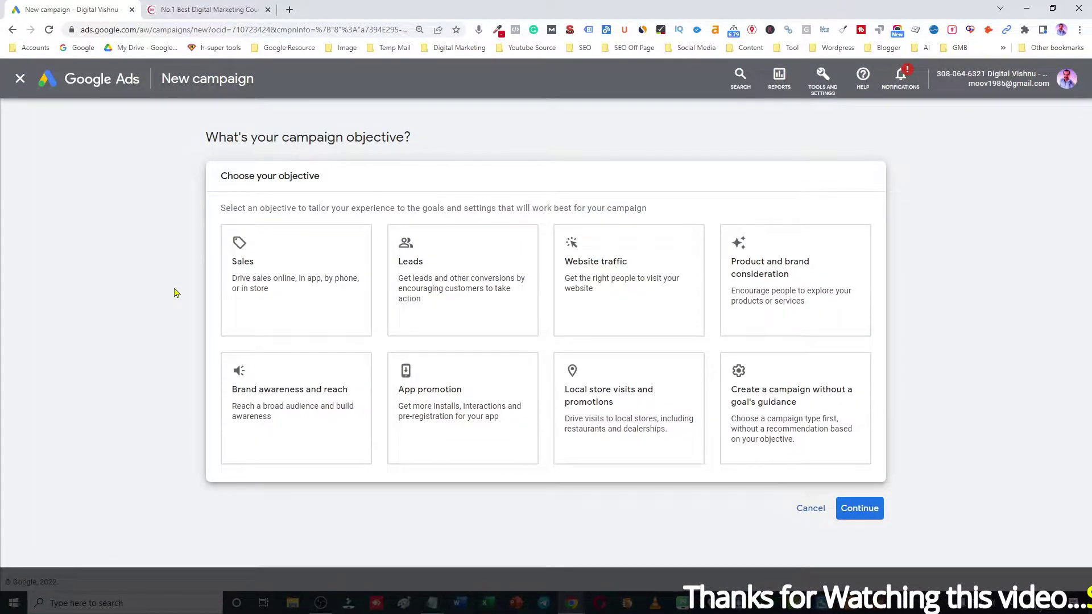
Choose Website traffic as the campaign objective, accept the default conversion goals, and select Search as the campaign type
left_click_drag(266, 137, 405, 138)
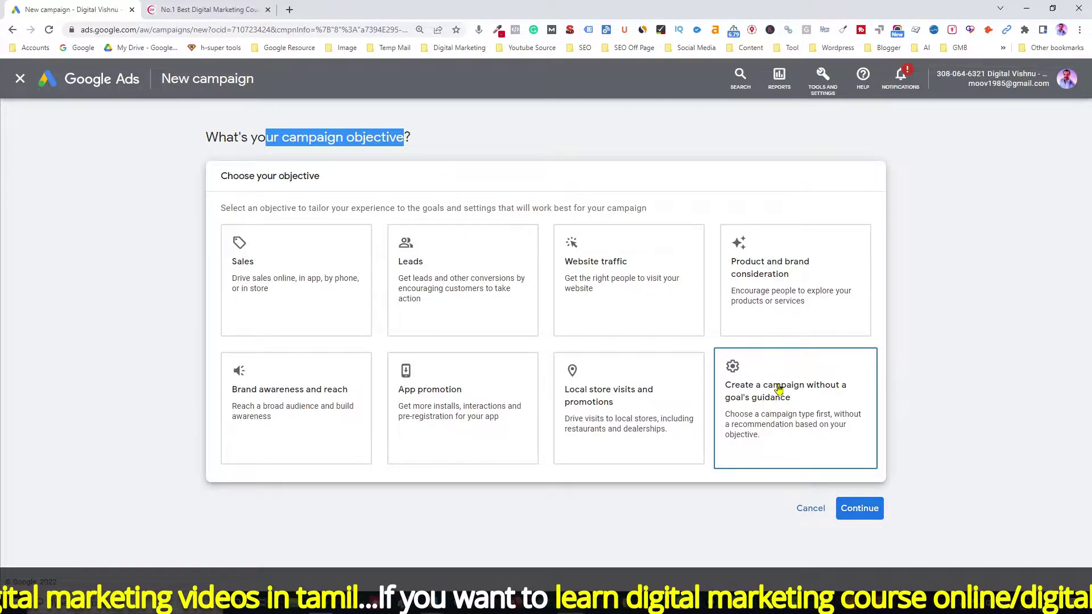
left_click(619, 285)
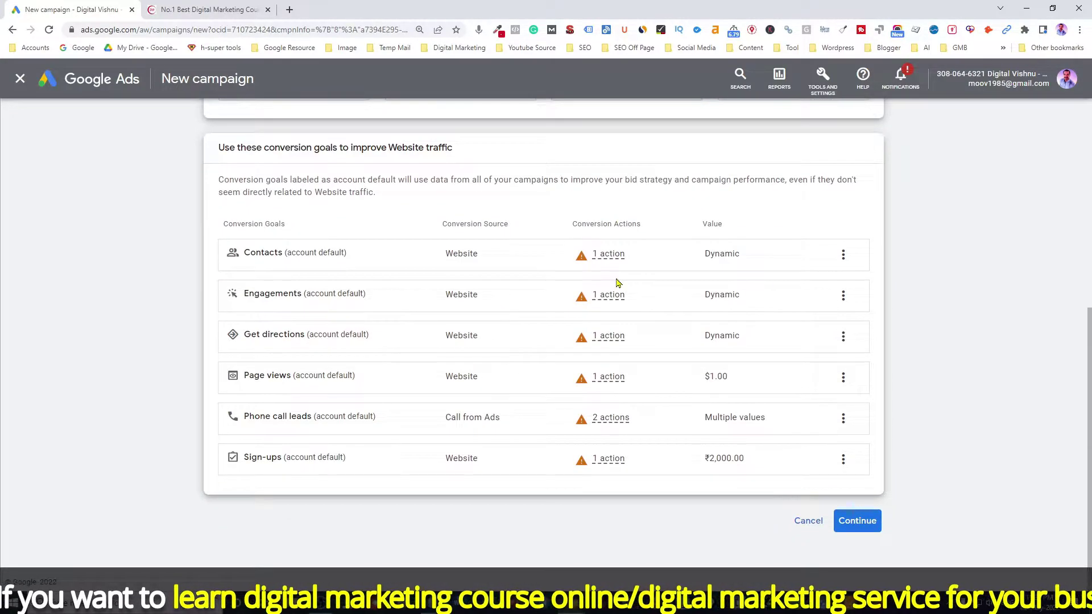
left_click(866, 529)
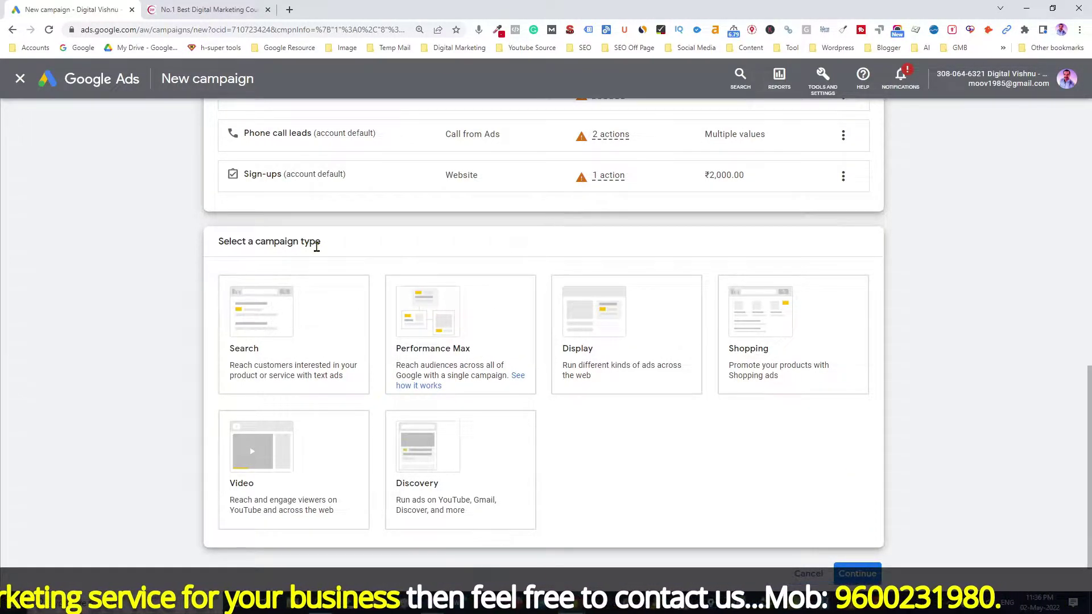
left_click(260, 333)
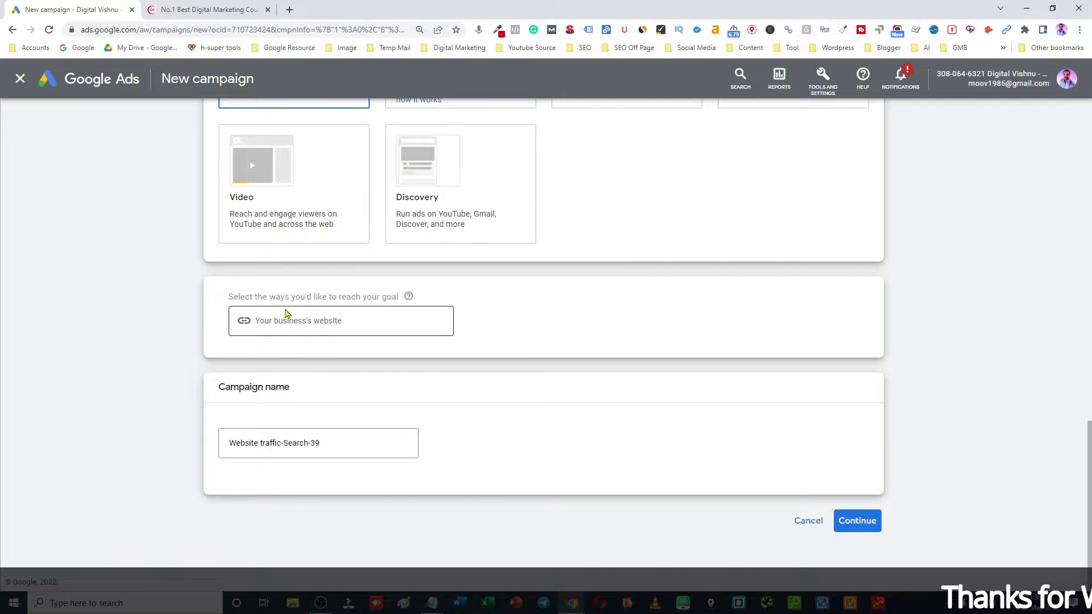
left_click(284, 326)
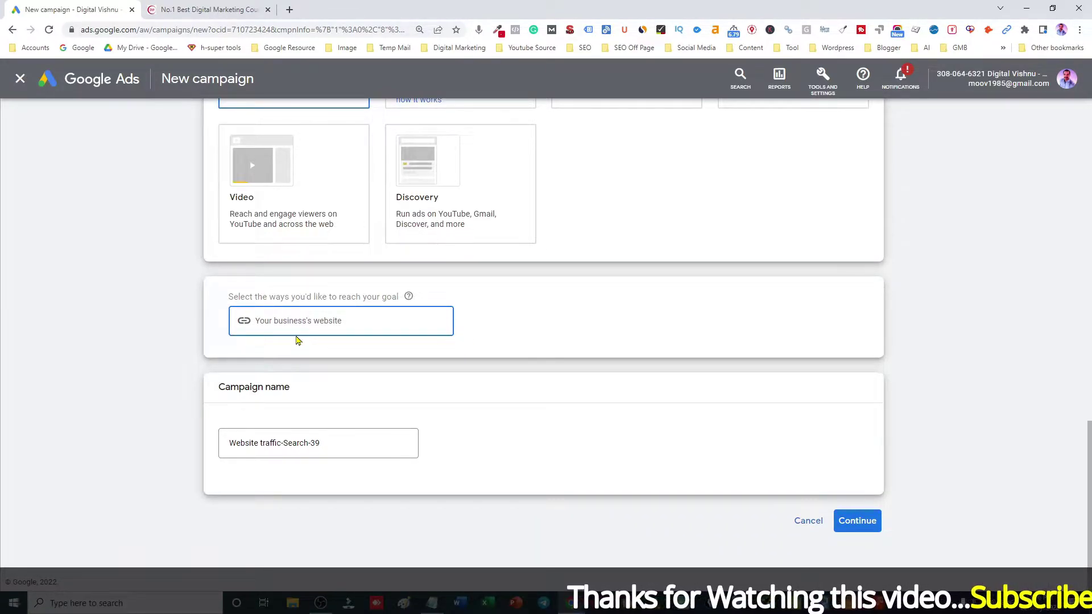
type("htt")
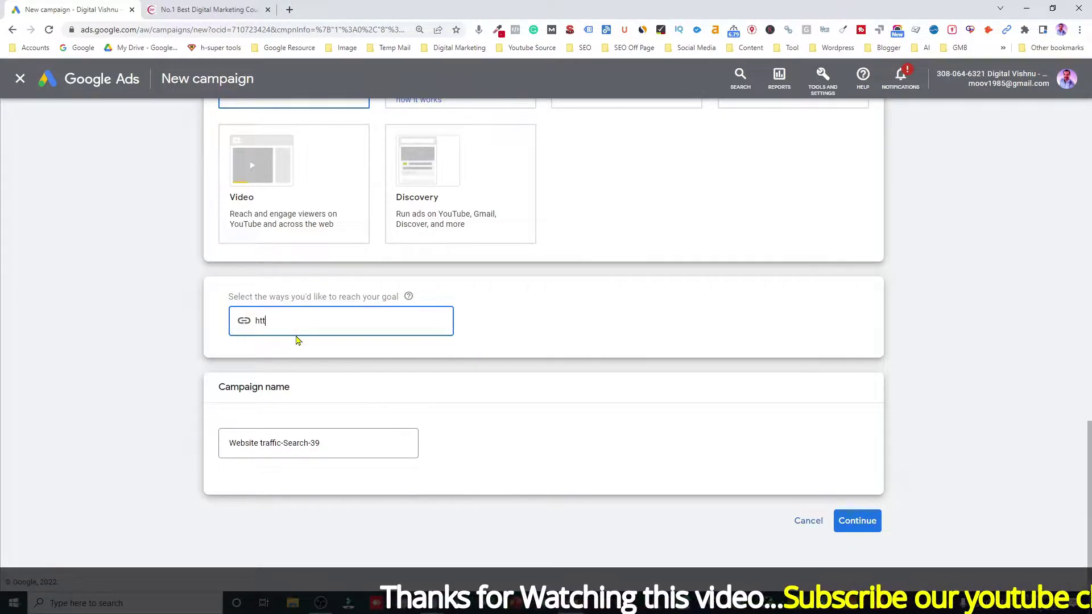
type("ps")
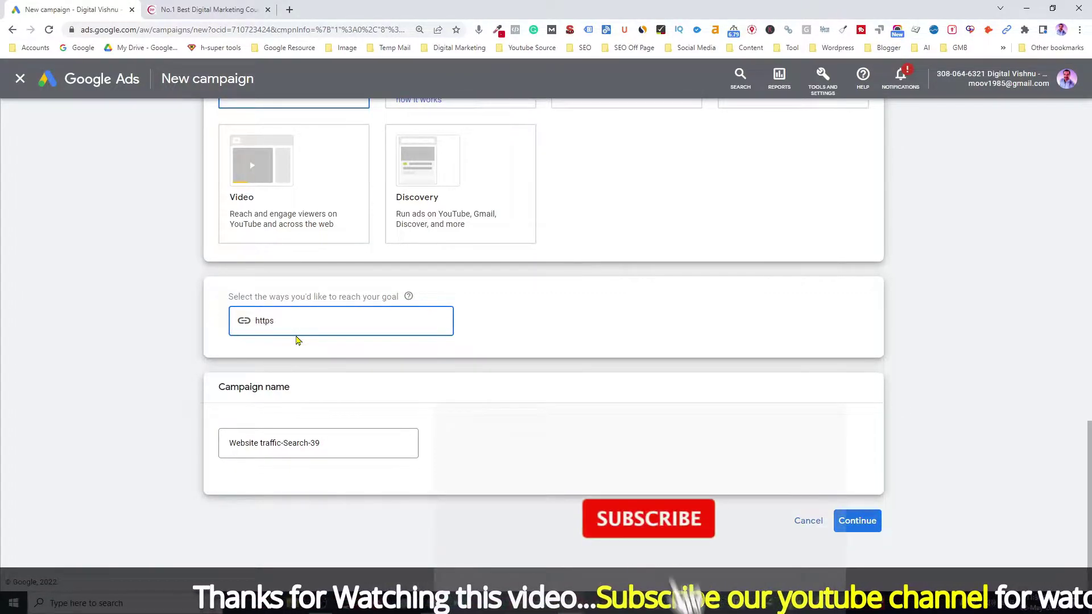
type("://")
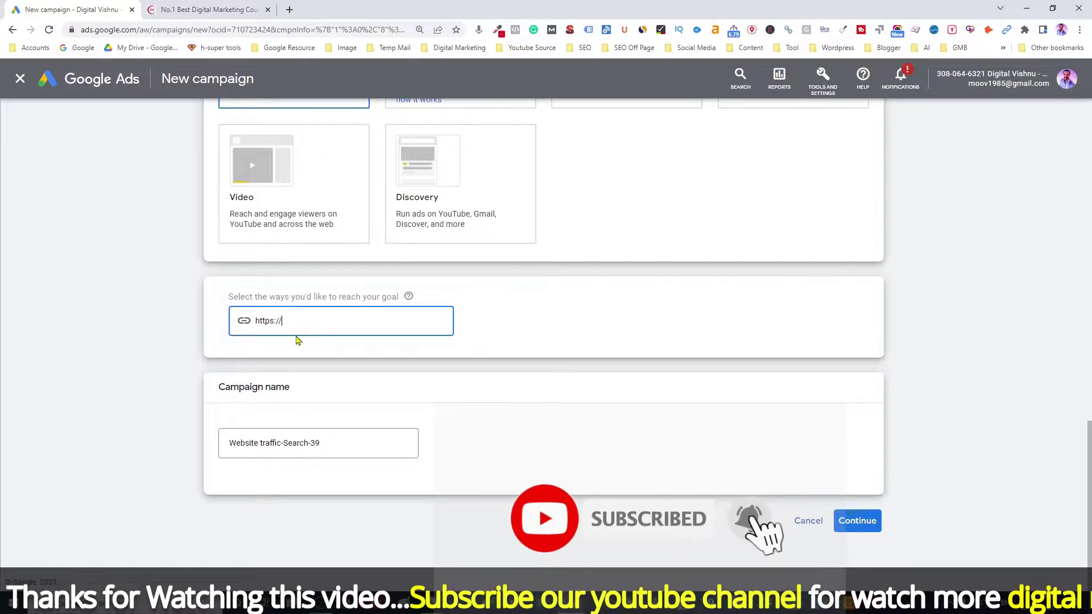
type("www.digital")
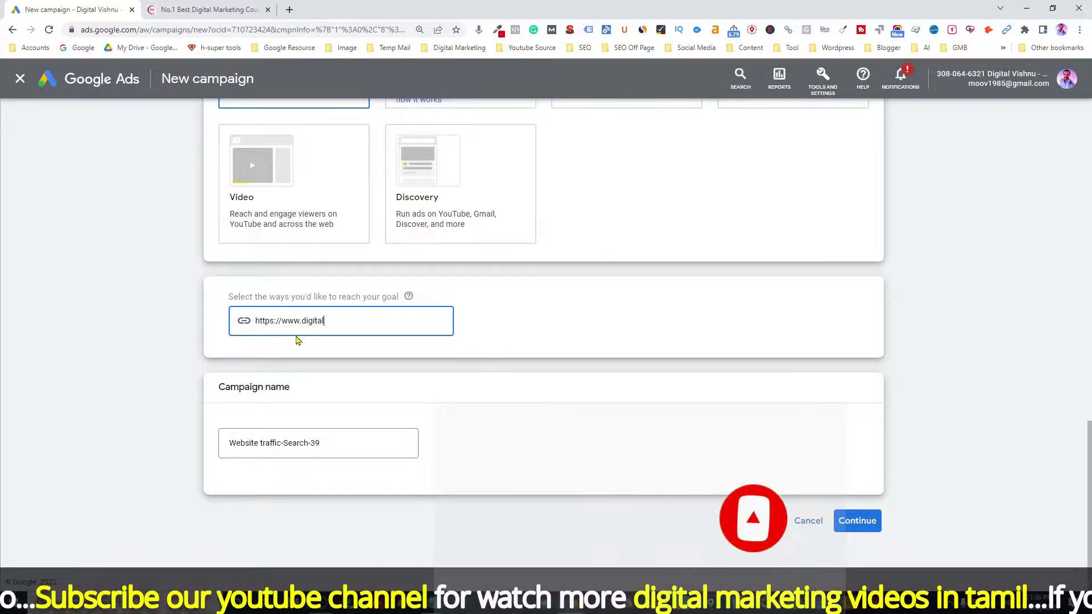
type("vishnu.in")
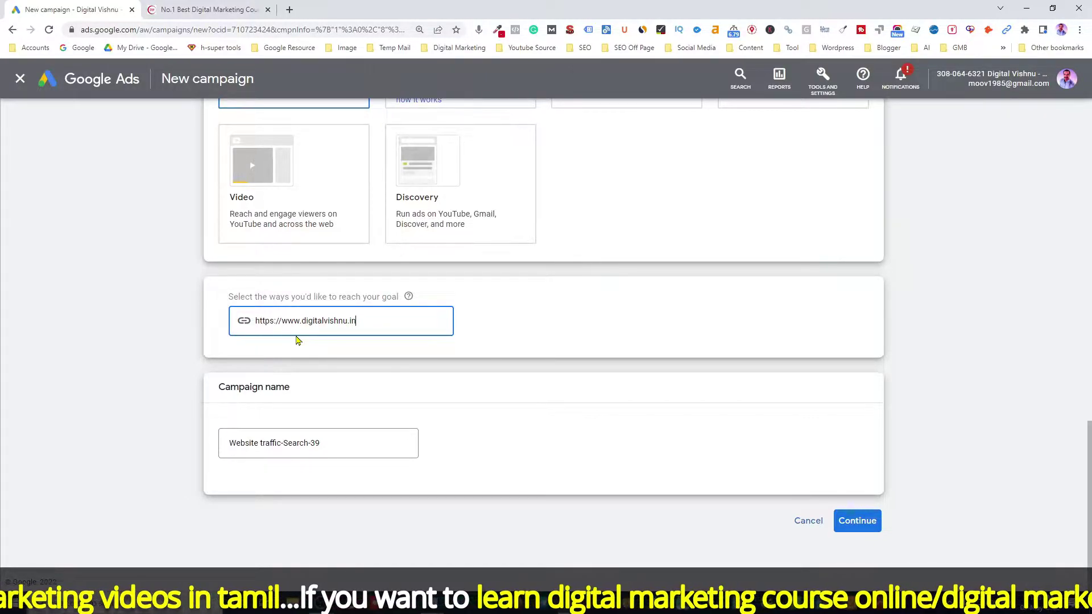
Replace the default campaign name with "Dynamic Search Ad Campaign", correcting any misspelled words
left_click_drag(332, 442, 226, 446)
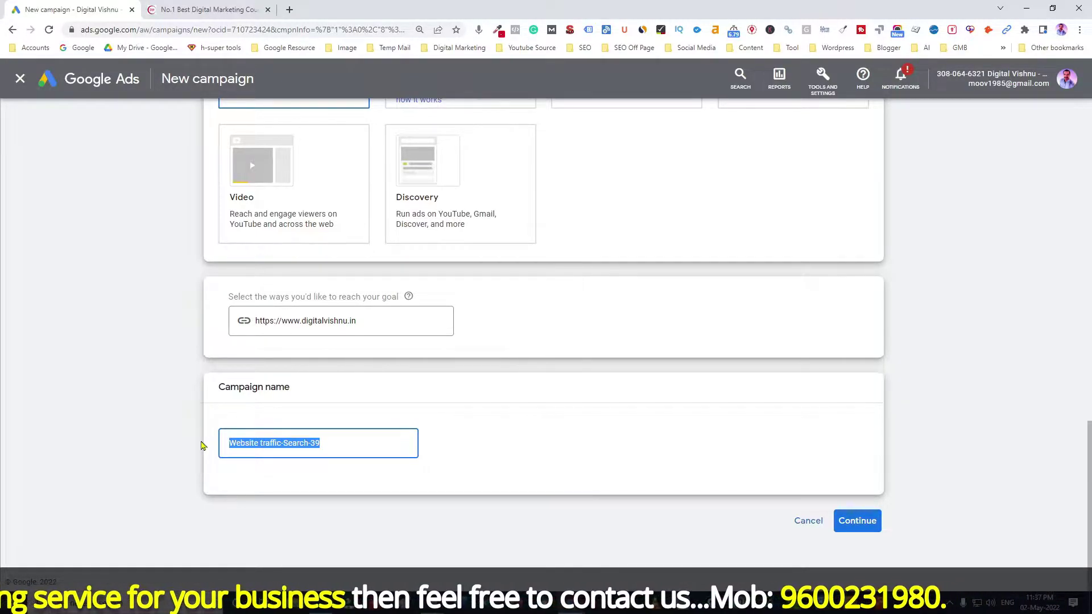
type("Dynam")
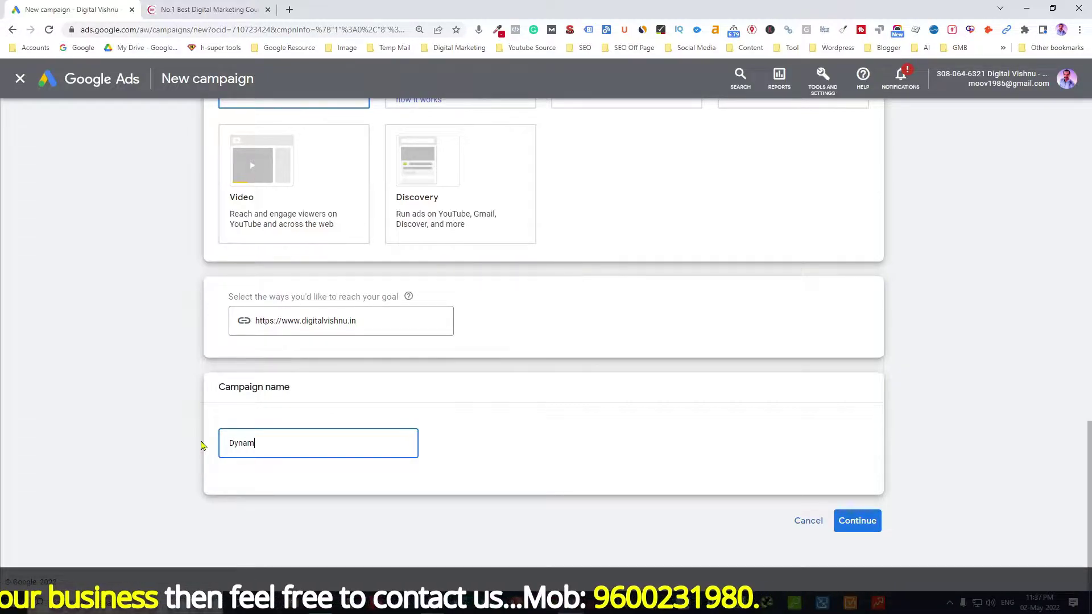
type("is Searc")
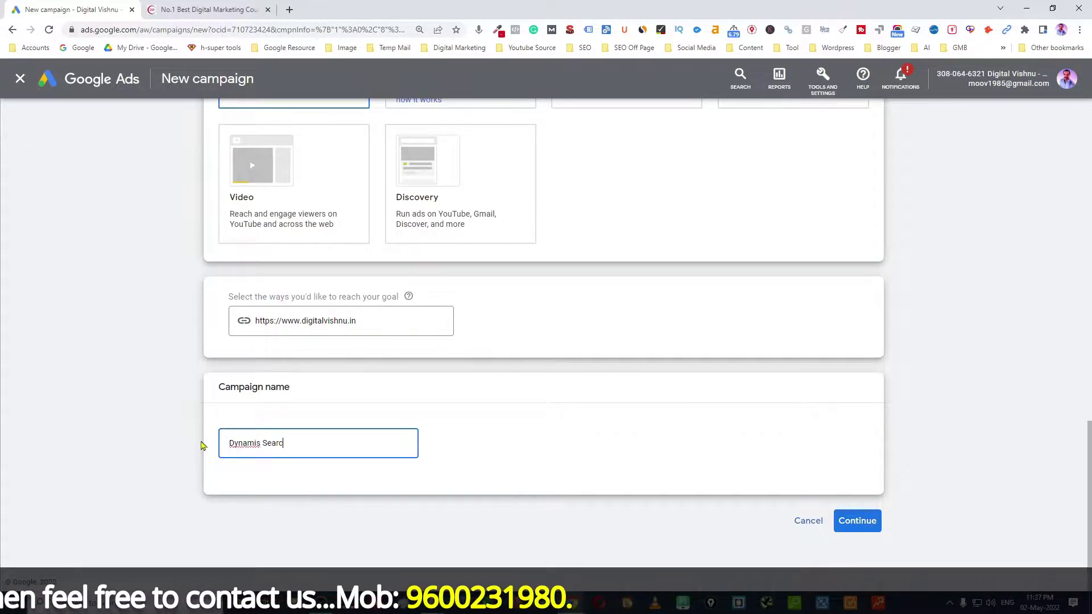
type("h AAd C")
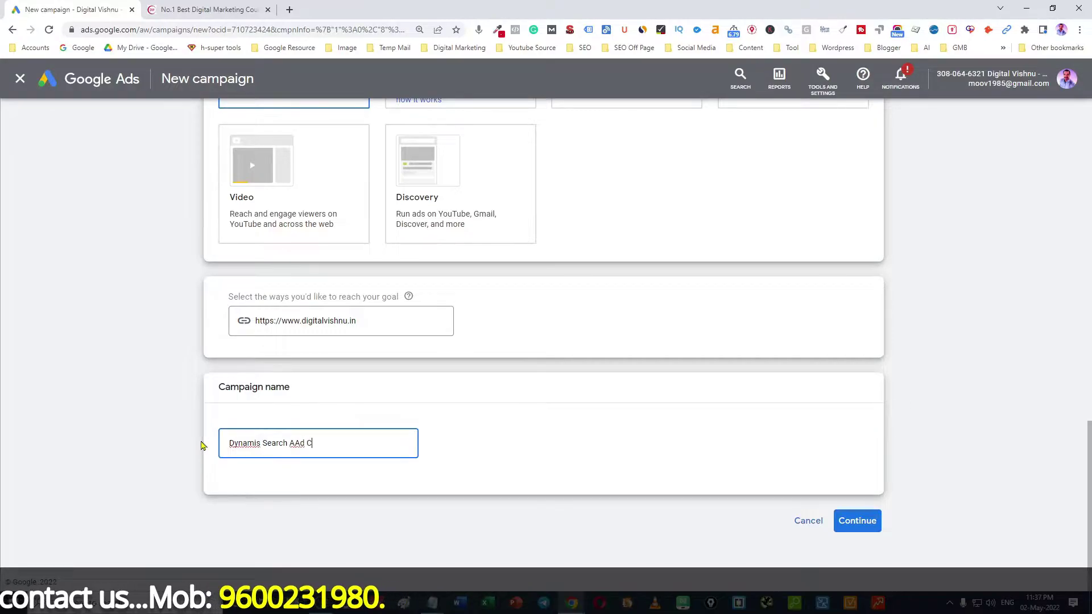
type("ampaaiig")
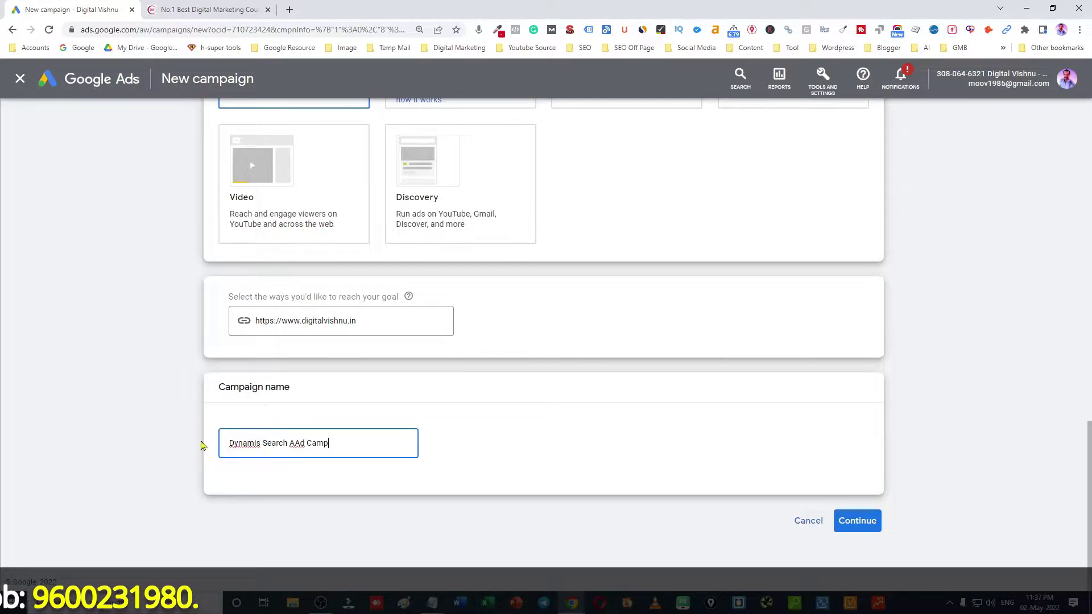
right_click(244, 443)
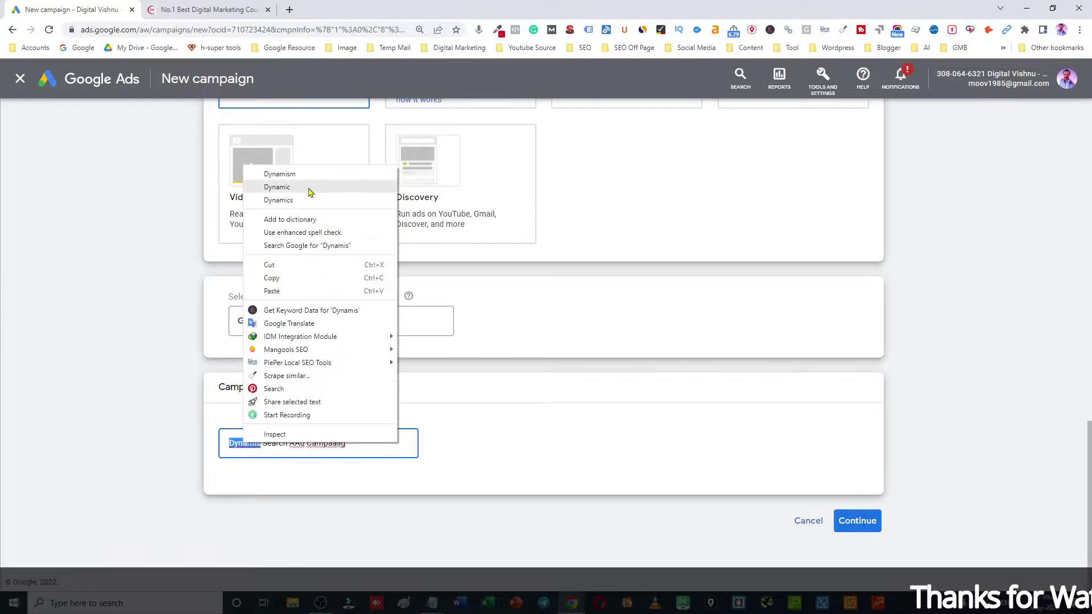
key("Escape")
left_click(296, 445)
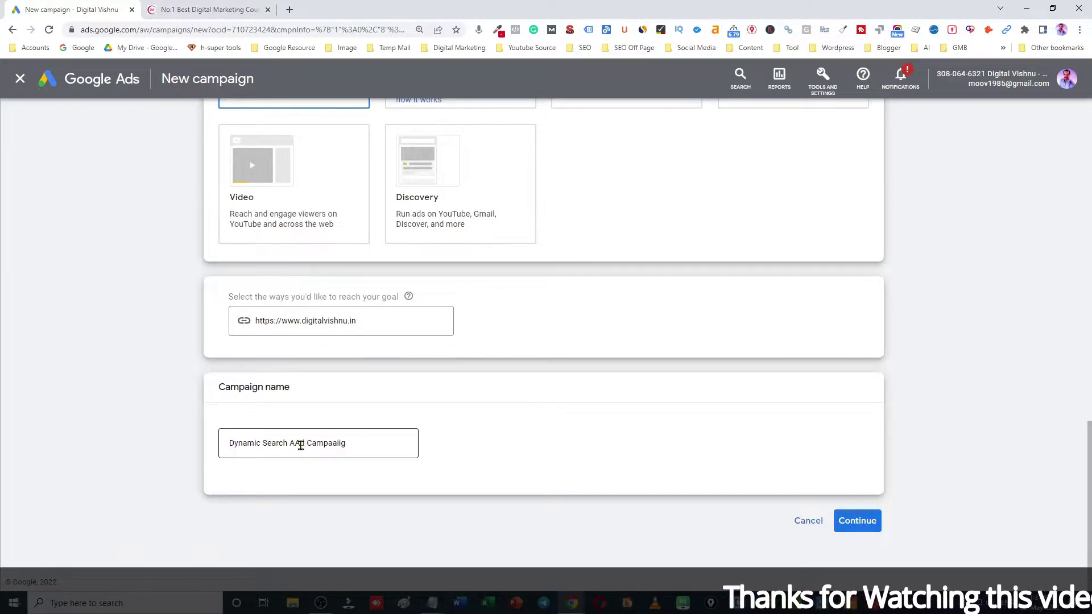
key("BackSpace")
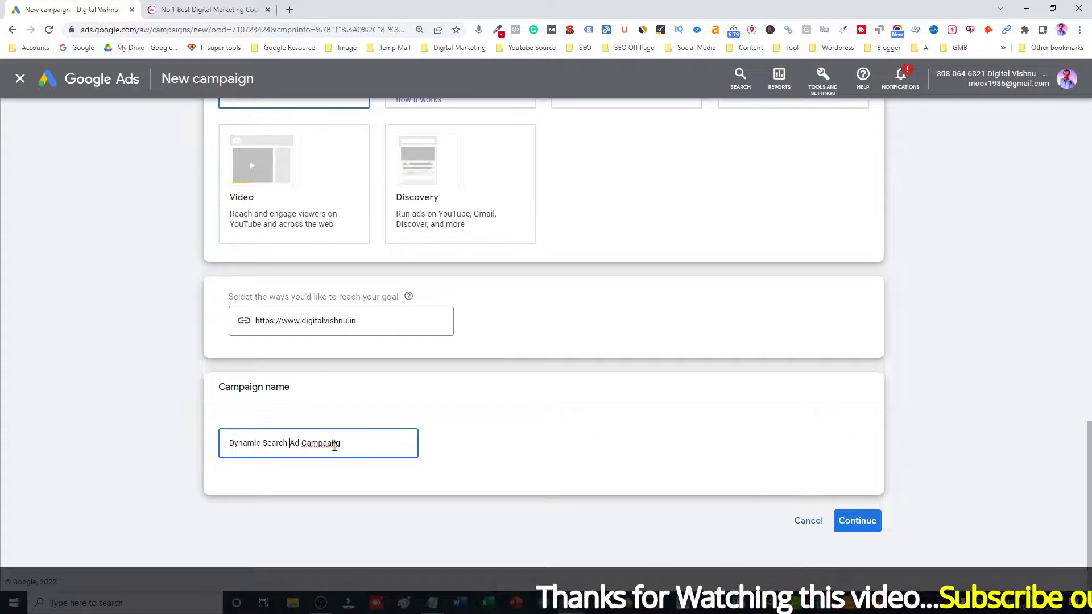
right_click(326, 446)
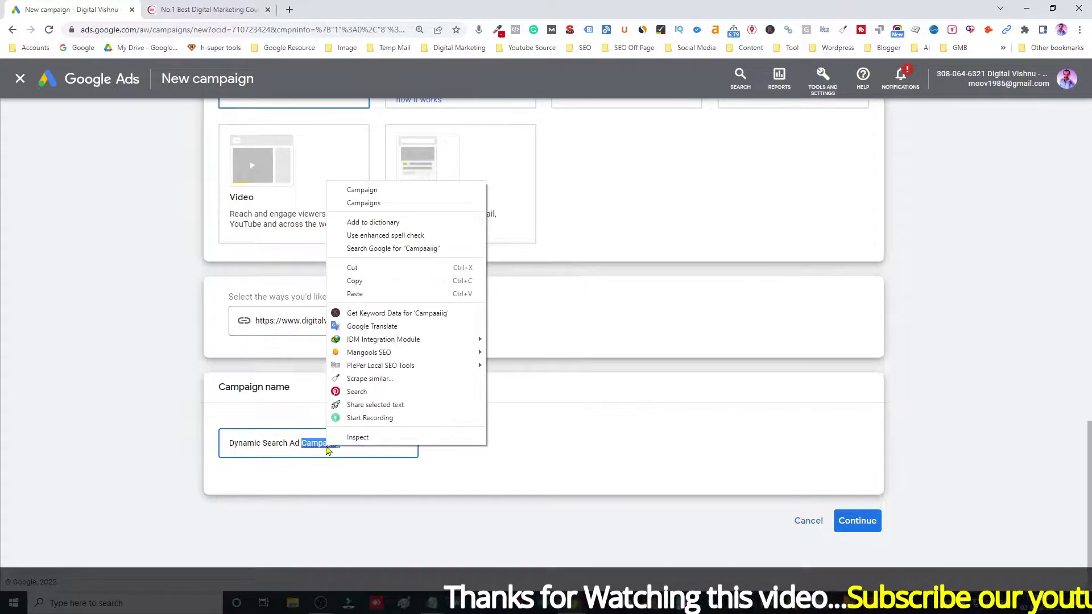
left_click(363, 190)
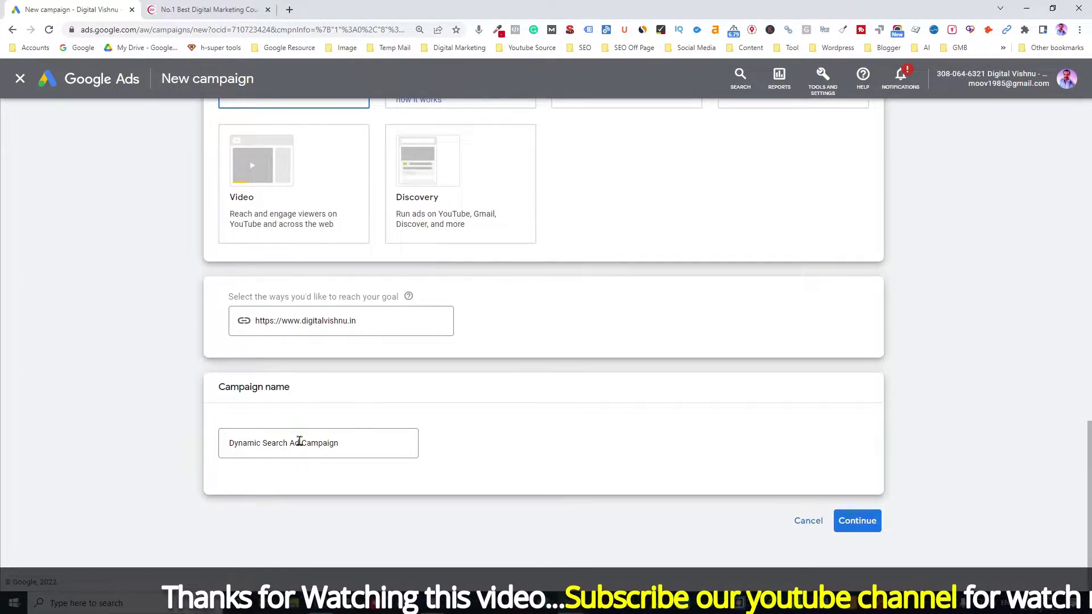
Continue to the budget and bidding settings and set the average daily budget to ₹500
left_click(863, 527)
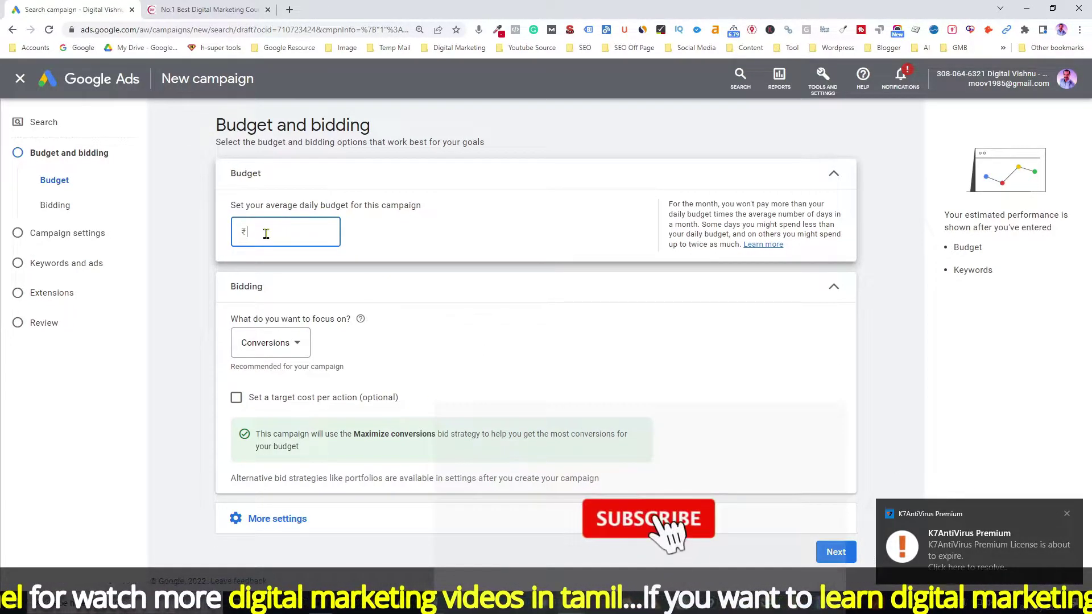
type("50")
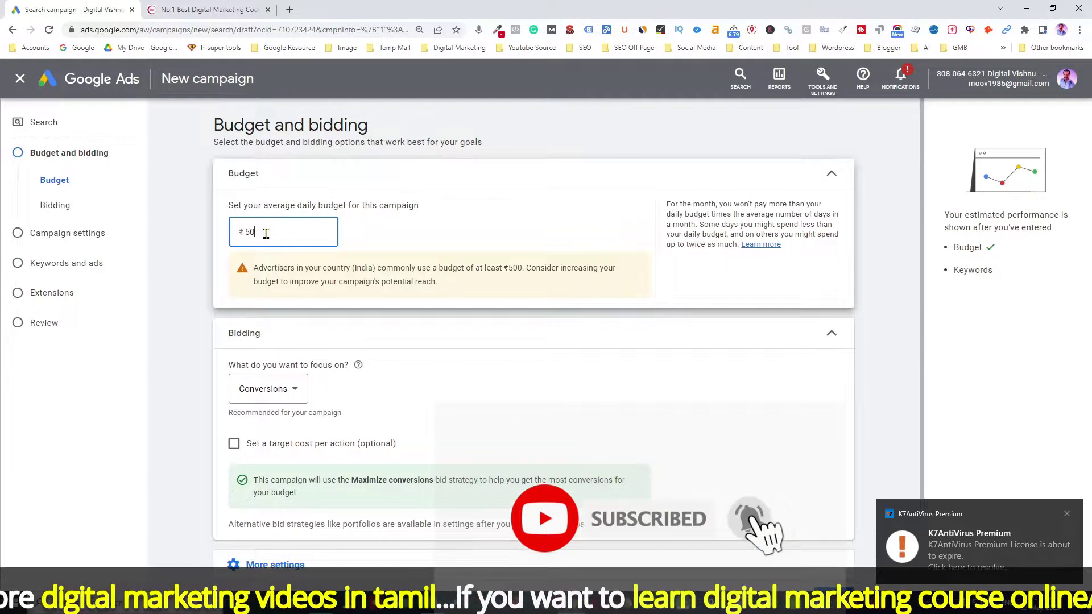
type("0")
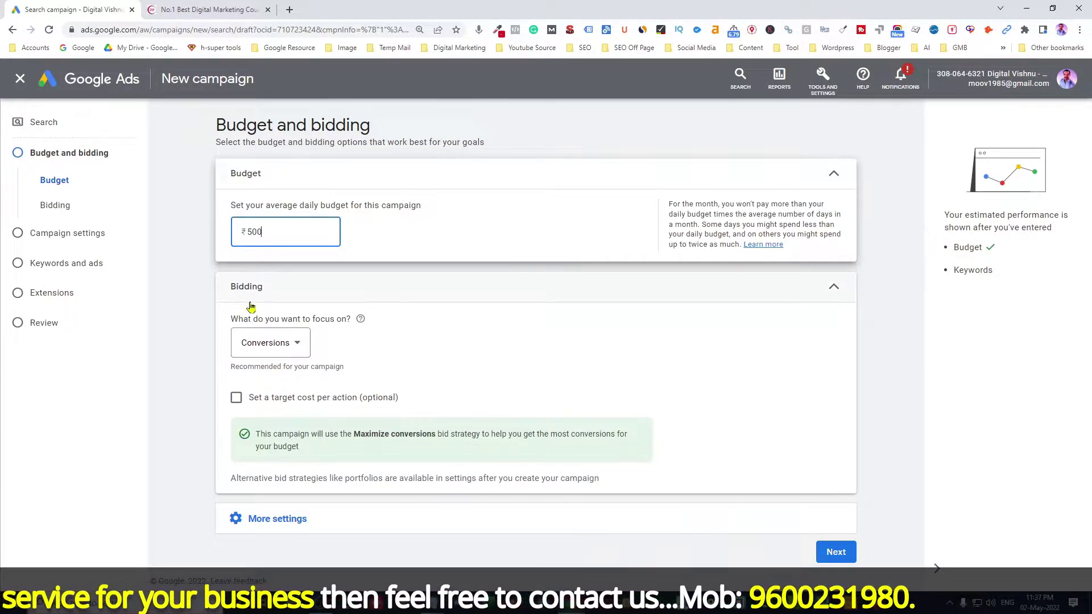
Set the bidding focus to Clicks and enable a maximum CPC bid limit of ₹80
left_click(300, 344)
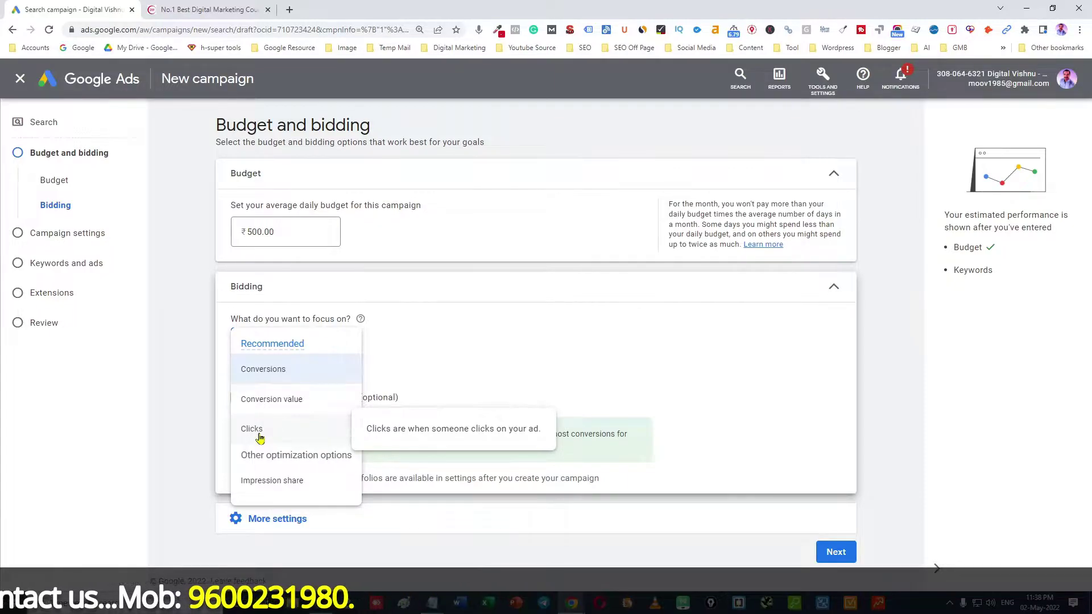
left_click(260, 437)
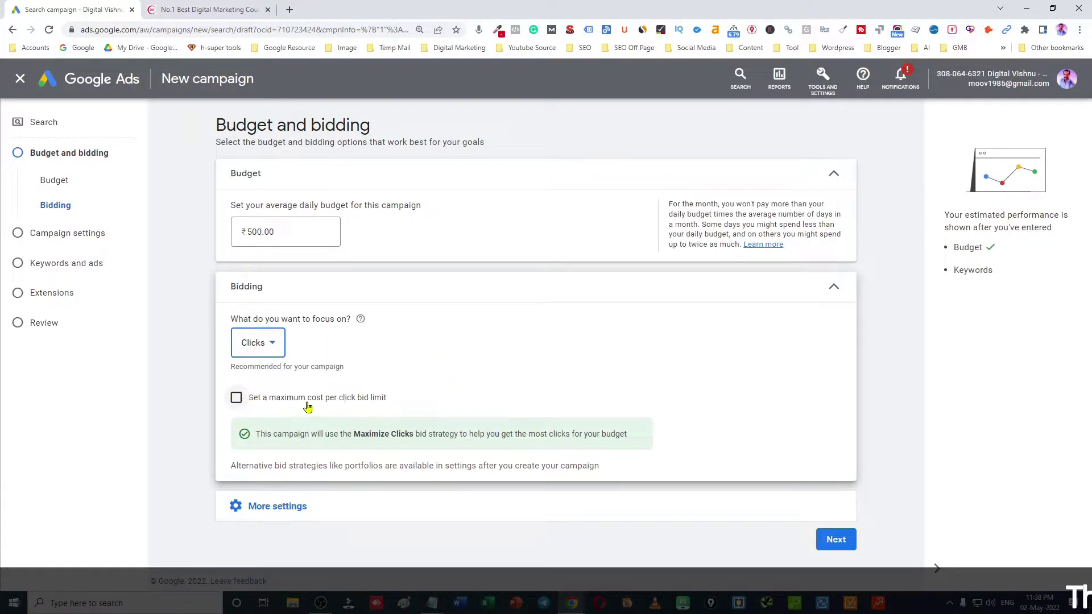
left_click(235, 399)
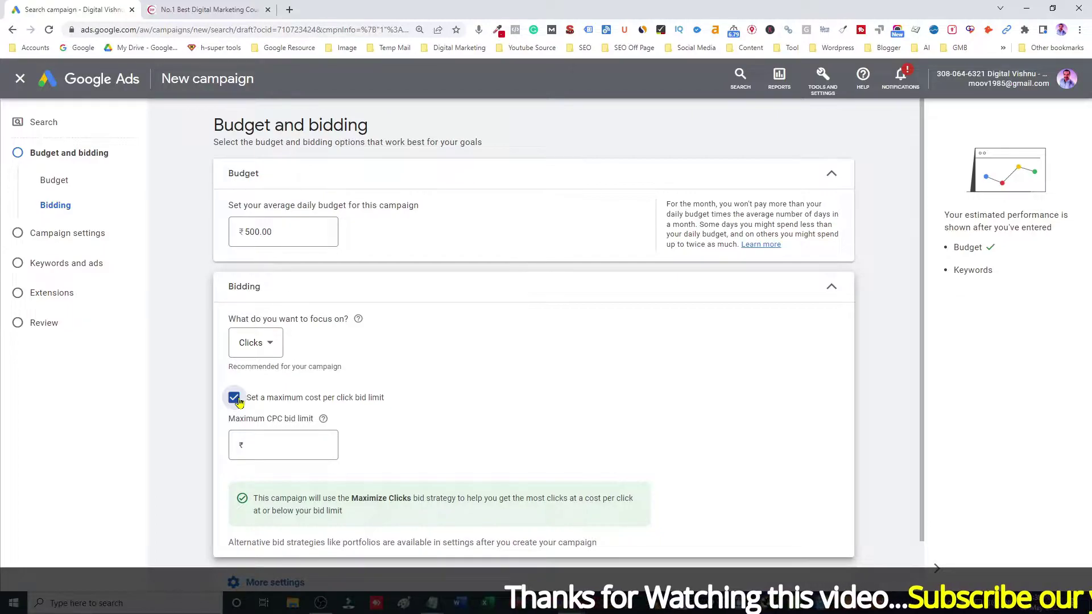
left_click(258, 441)
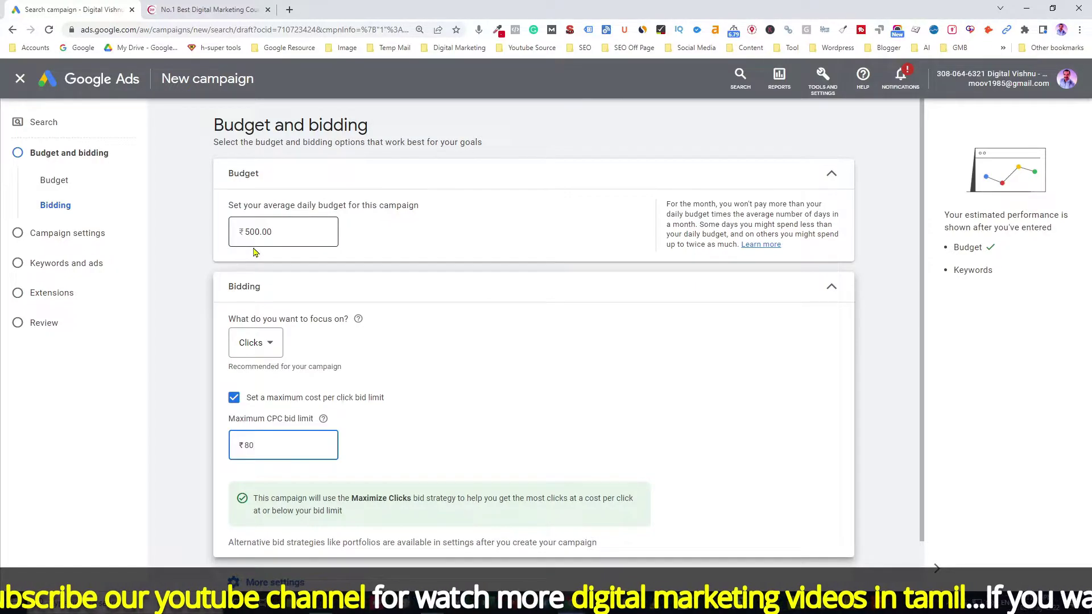
Expand the additional budget and bidding settings to view the ad rotation option
scroll(438, 399, "down", 1)
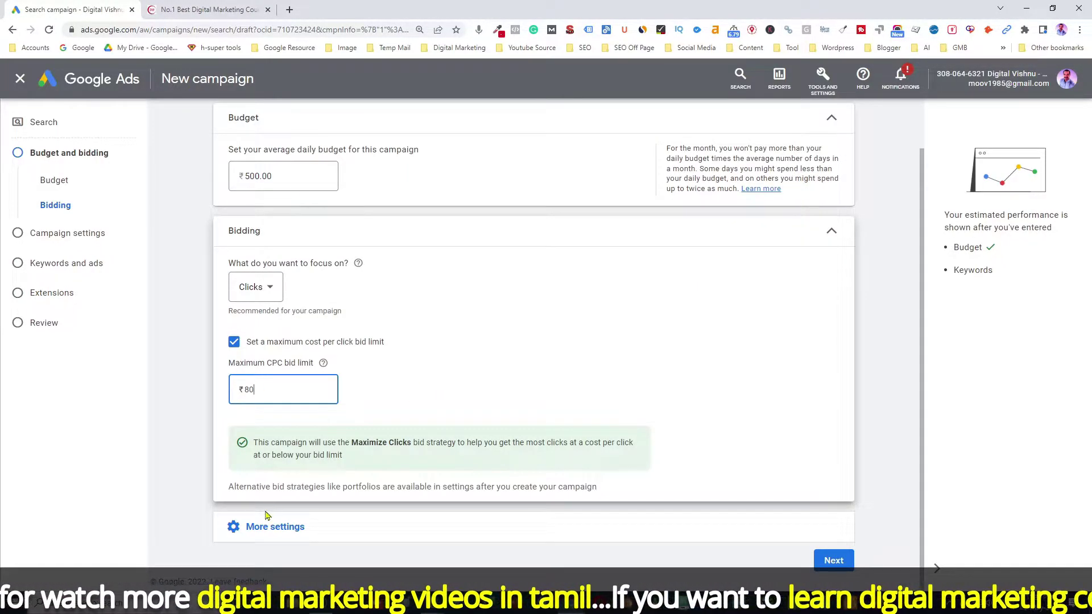
left_click(238, 529)
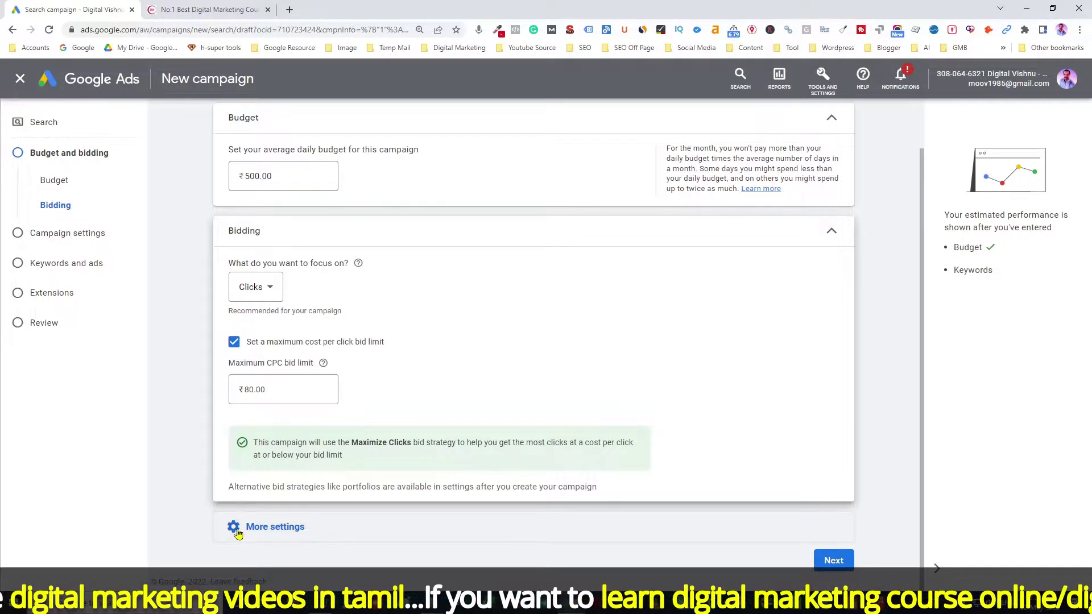
scroll(477, 373, "down", 1)
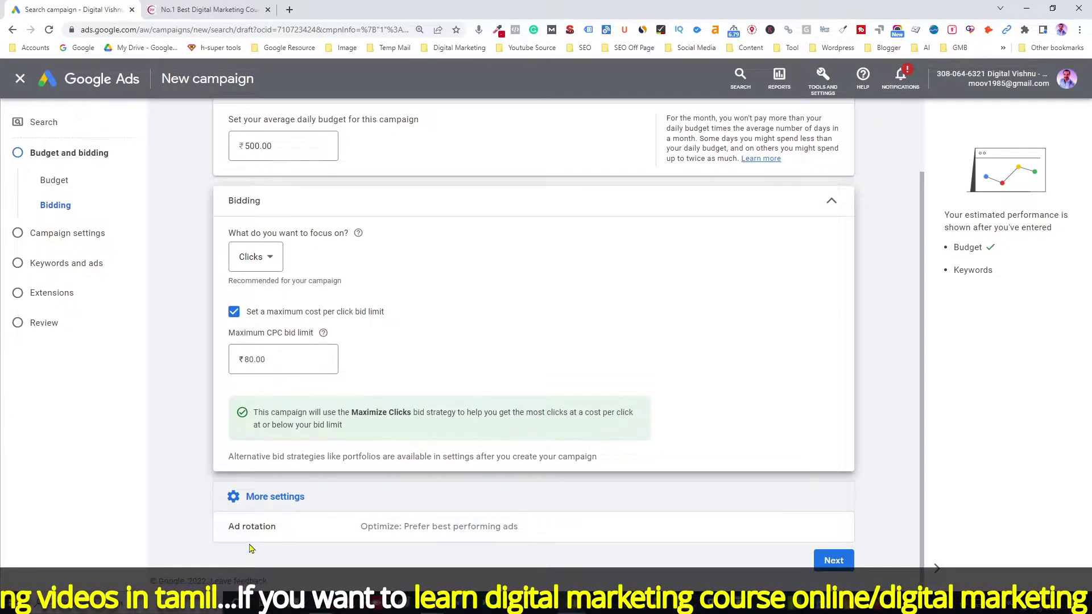
Expand the ad rotation options, keep the preference for best performing ads, and continue to the campaign settings
left_click(278, 536)
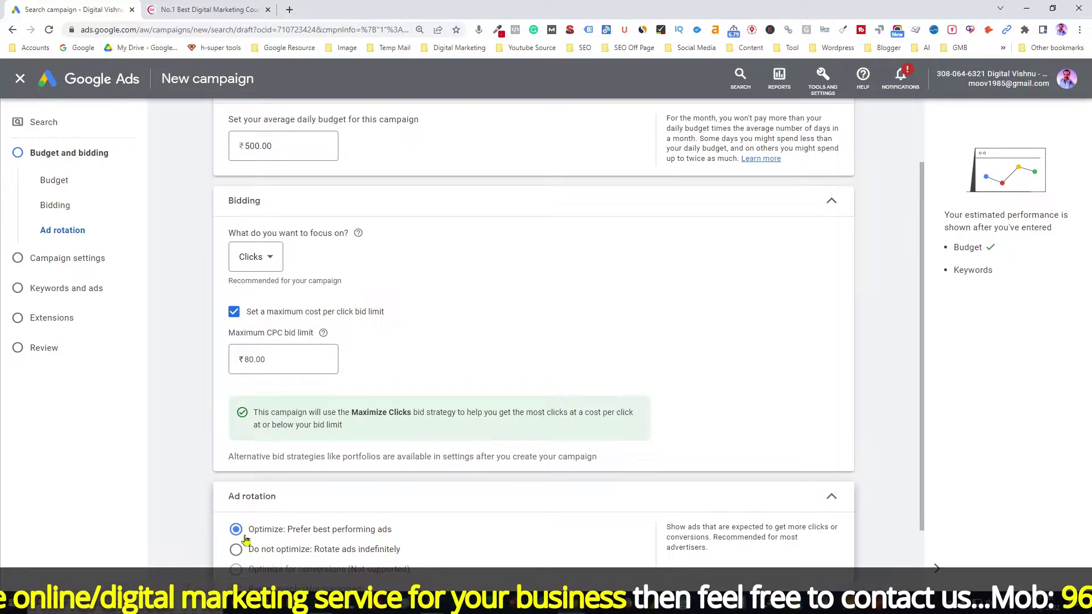
scroll(398, 507, "down", 2)
left_click(835, 561)
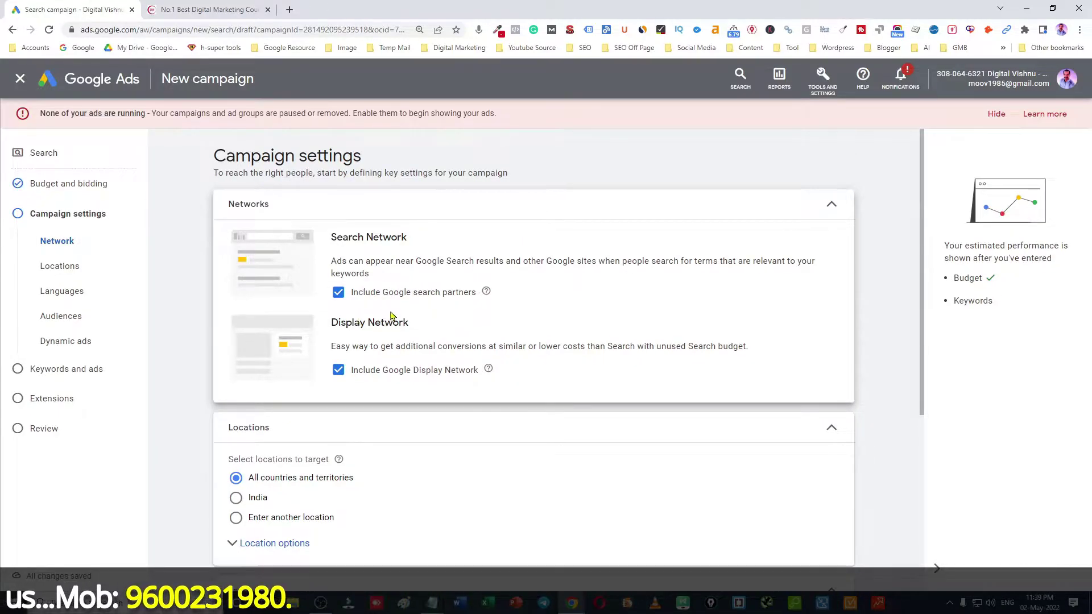
Hide the account alert and exclude both the Google Display Network and Google search partners from the campaign networks
left_click(997, 113)
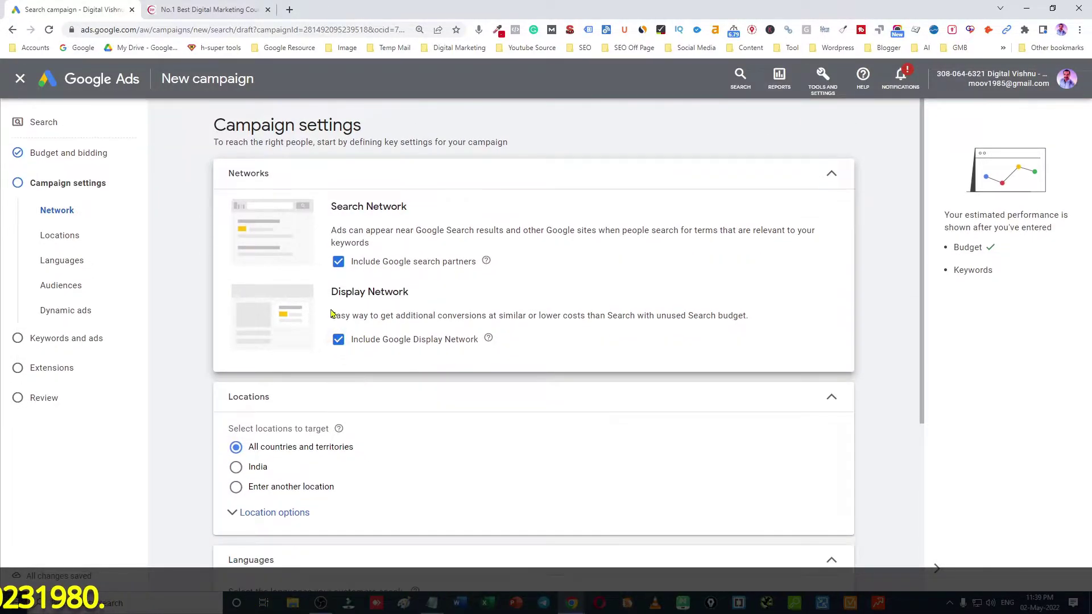
left_click(338, 340)
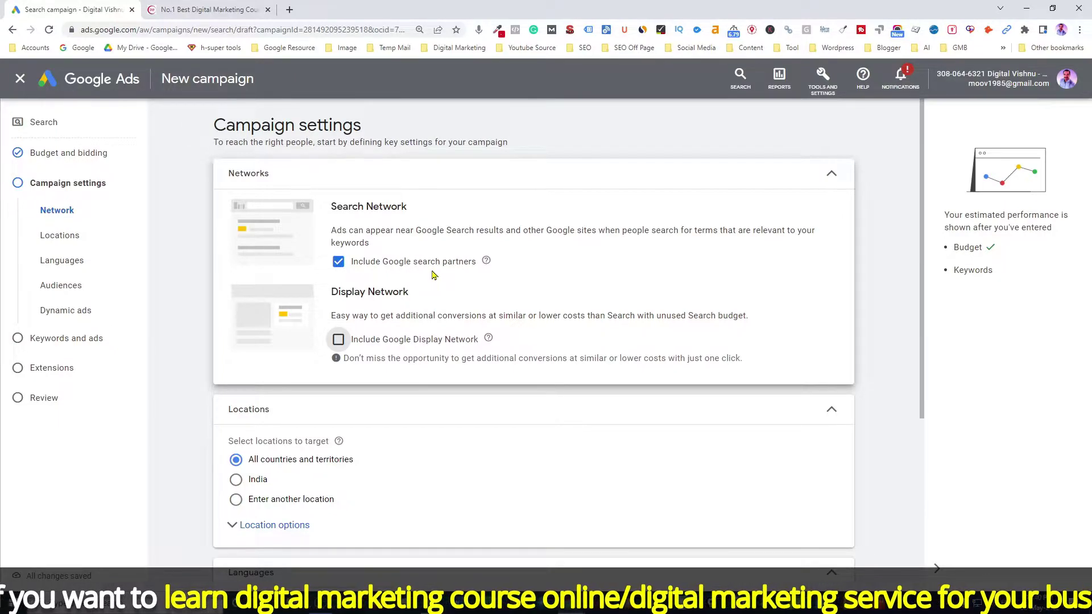
left_click(339, 263)
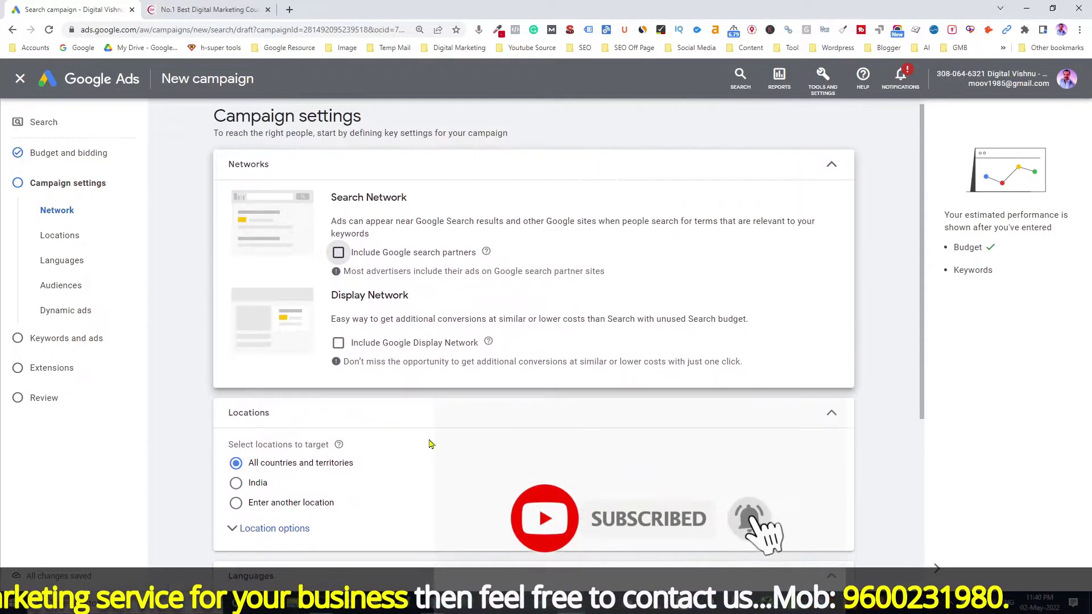
Choose to enter another location and target the state of Tamil Nadu, India
scroll(430, 443, "down", 1)
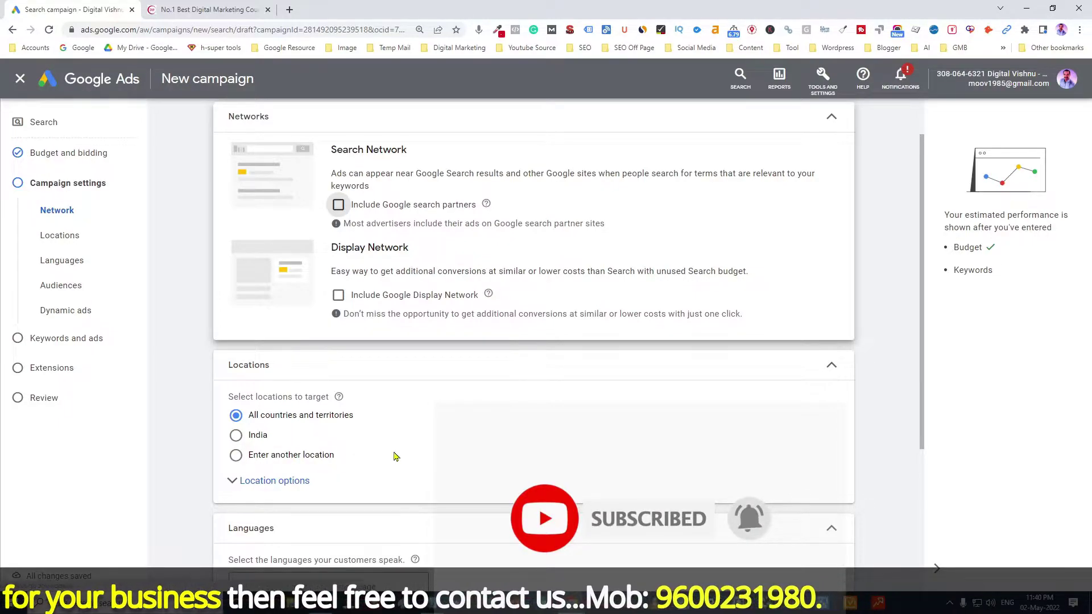
left_click(409, 452)
left_click(344, 490)
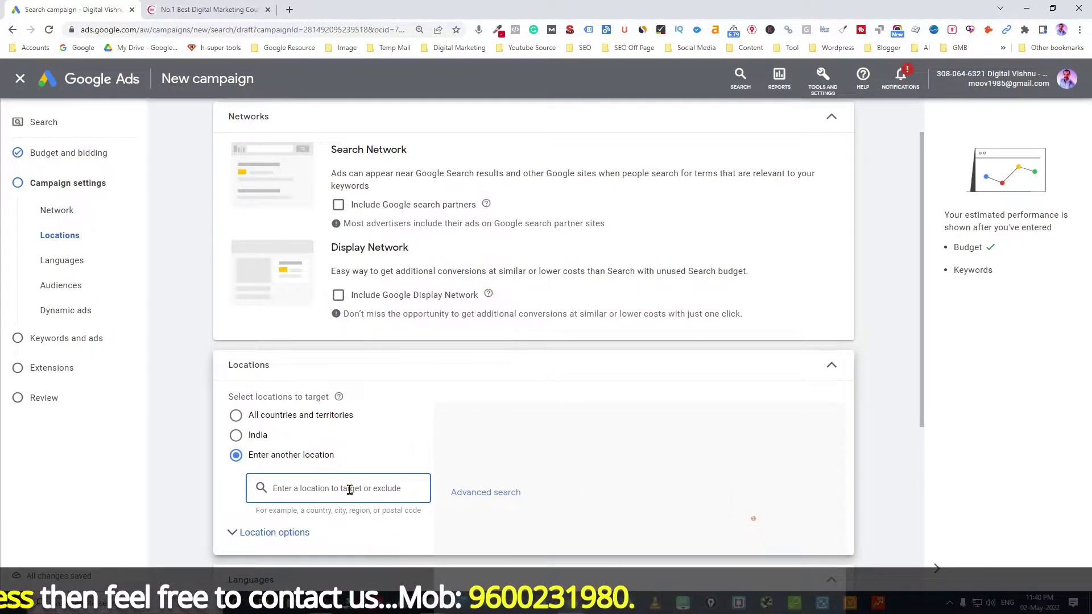
type("tamil")
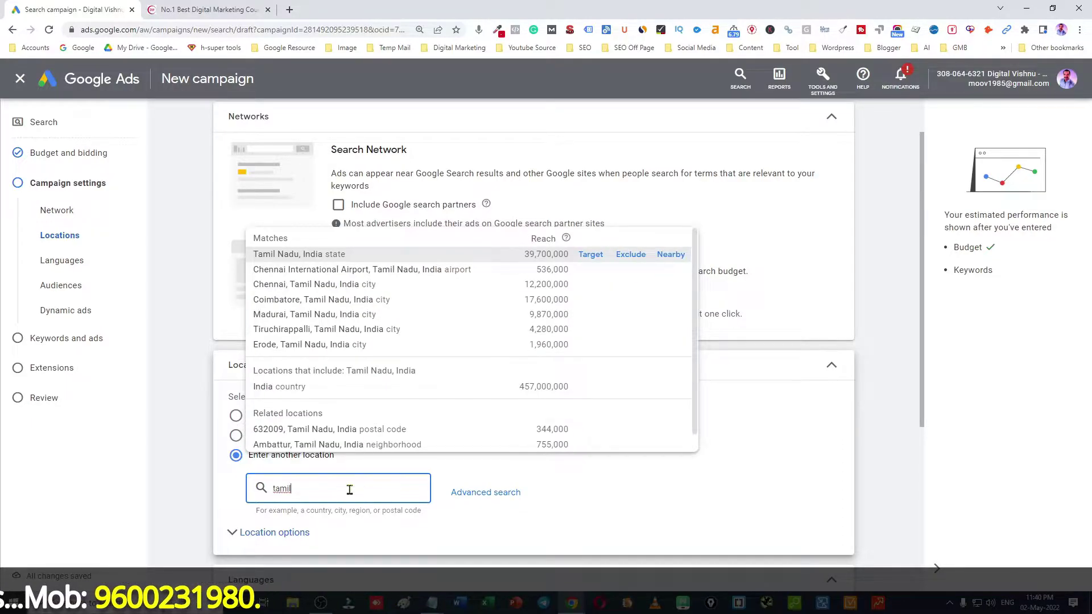
left_click(591, 255)
Expand the location options and limit targeting to Presence: people in or regularly in the targeted locations
scroll(190, 423, "down", 2)
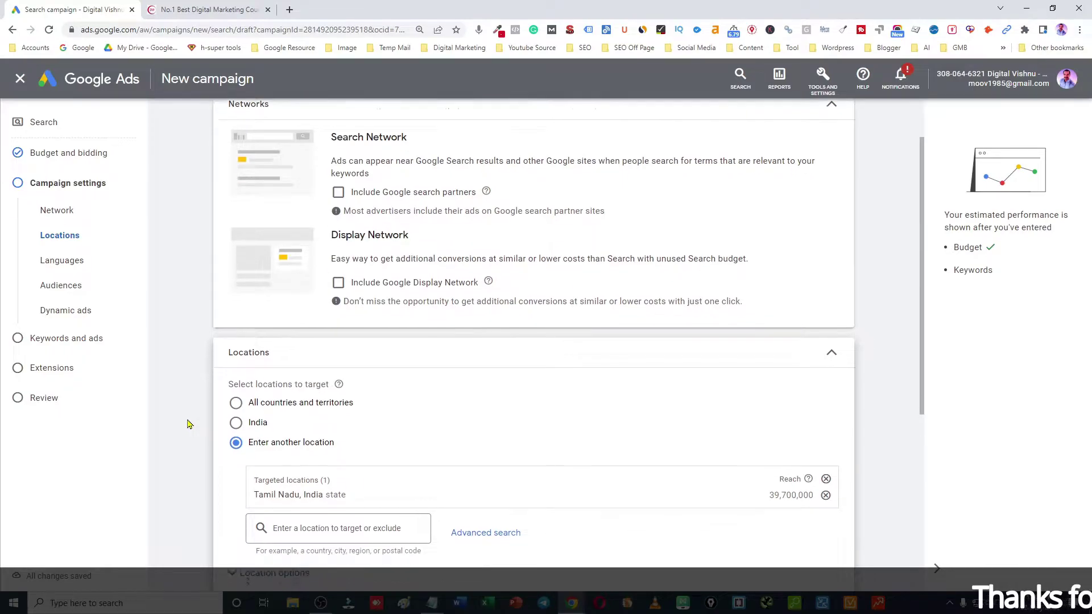
left_click(235, 482)
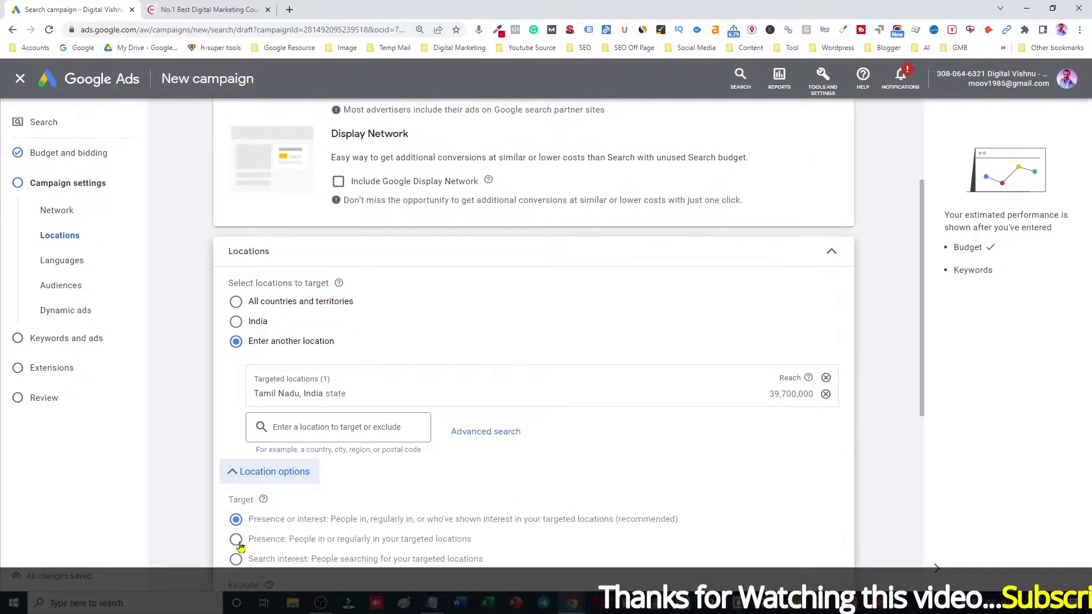
left_click(236, 540)
Add Tamil, Telugu, Malayalam, Kannada and Hindi to the customer languages alongside English
scroll(200, 495, "down", 4)
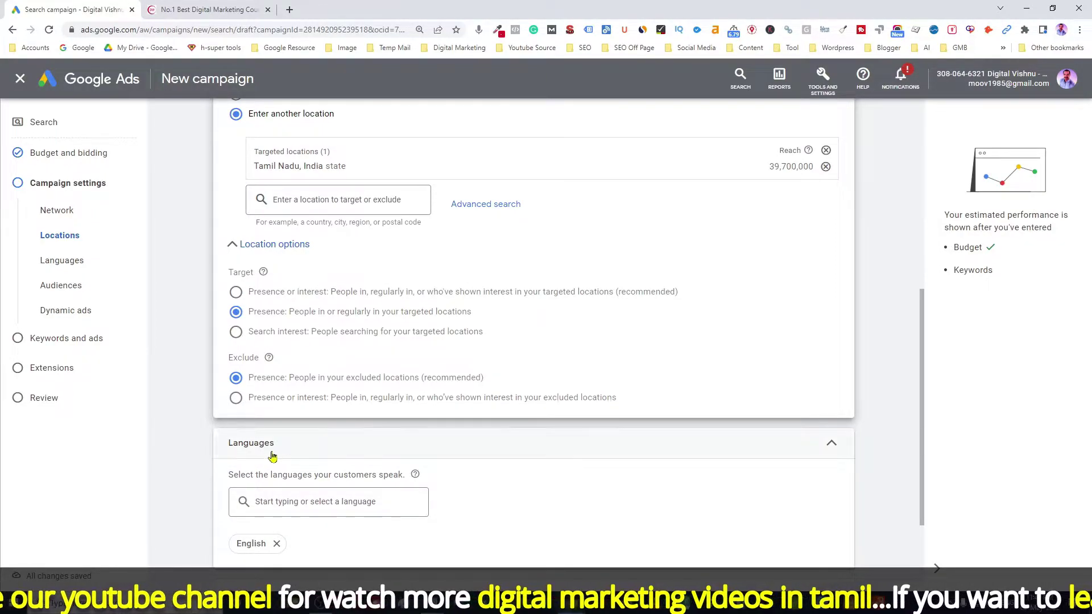
left_click(314, 505)
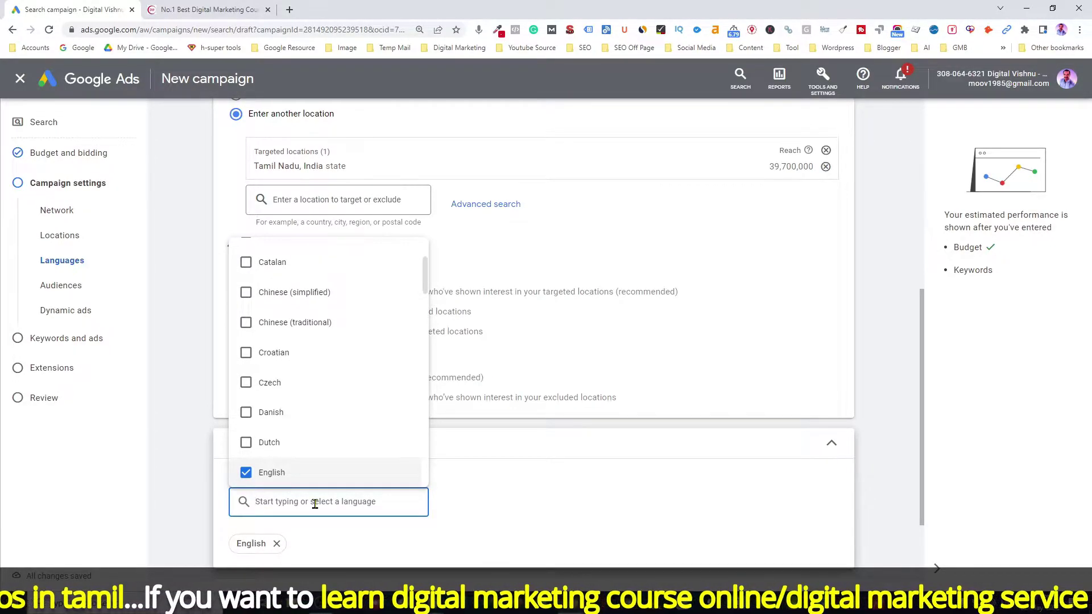
left_click_drag(425, 287, 341, 437)
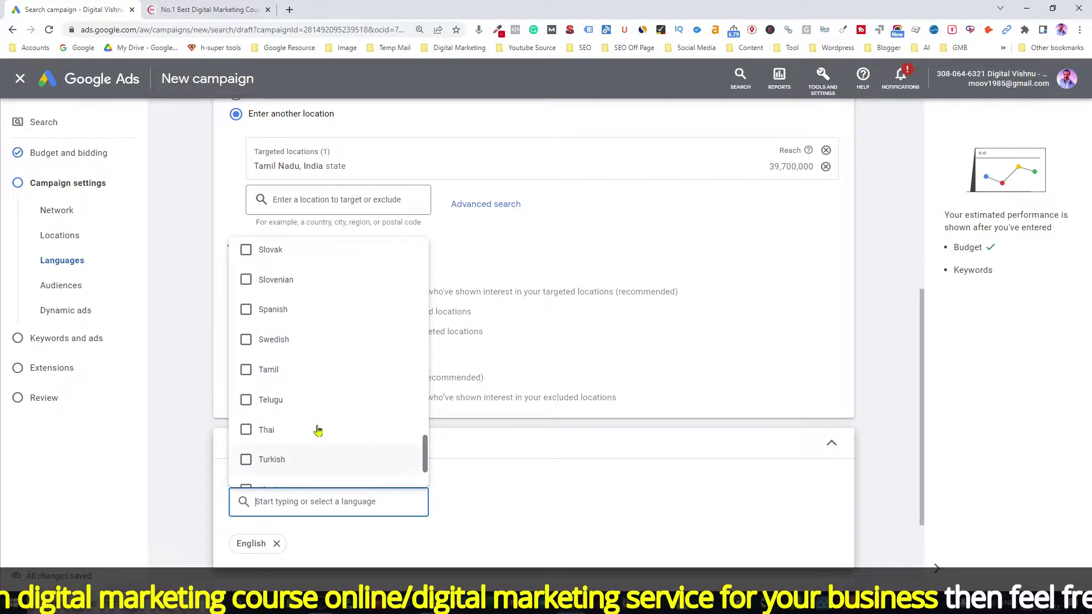
left_click(246, 370)
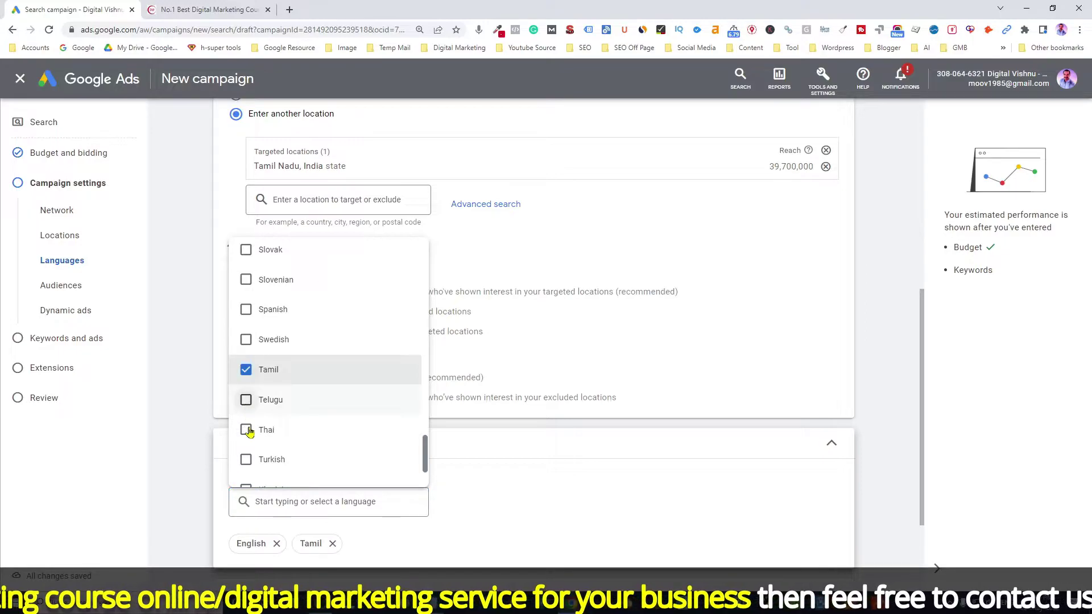
left_click(272, 403)
scroll(275, 421, "up", 1)
scroll(274, 421, "up", 5)
left_click(279, 291)
scroll(330, 370, "up", 4)
scroll(330, 370, "up", 2)
scroll(330, 370, "down", 1)
left_click(248, 428)
scroll(334, 388, "up", 5)
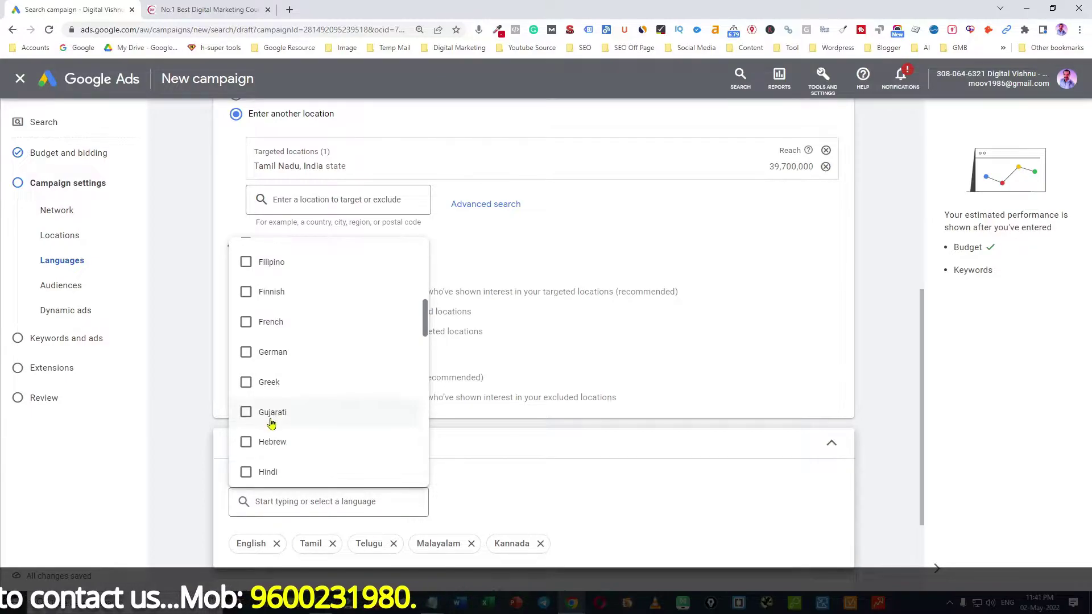
left_click(264, 472)
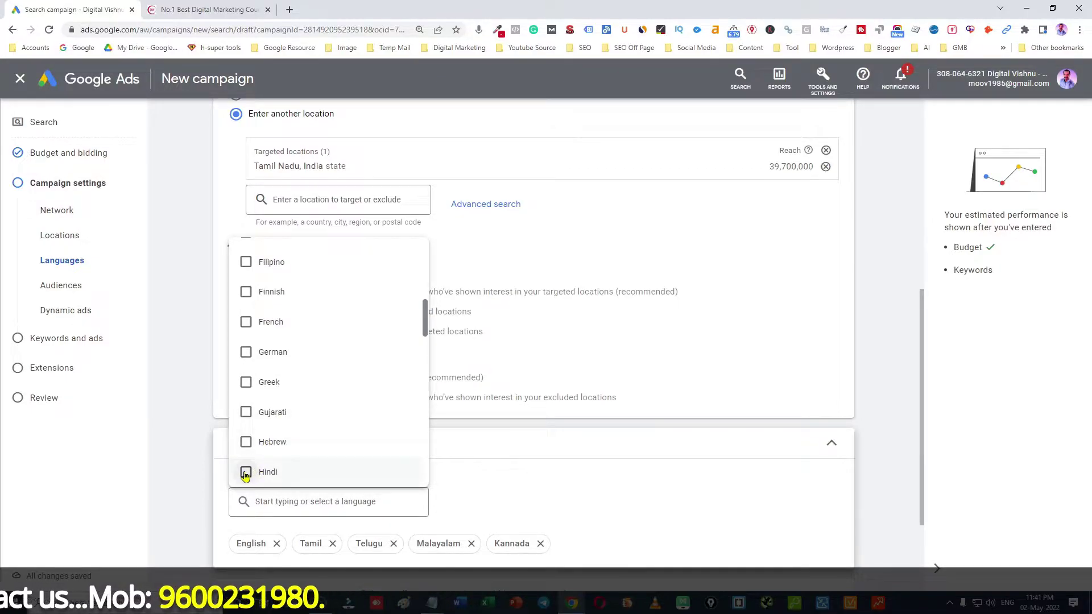
left_click(536, 466)
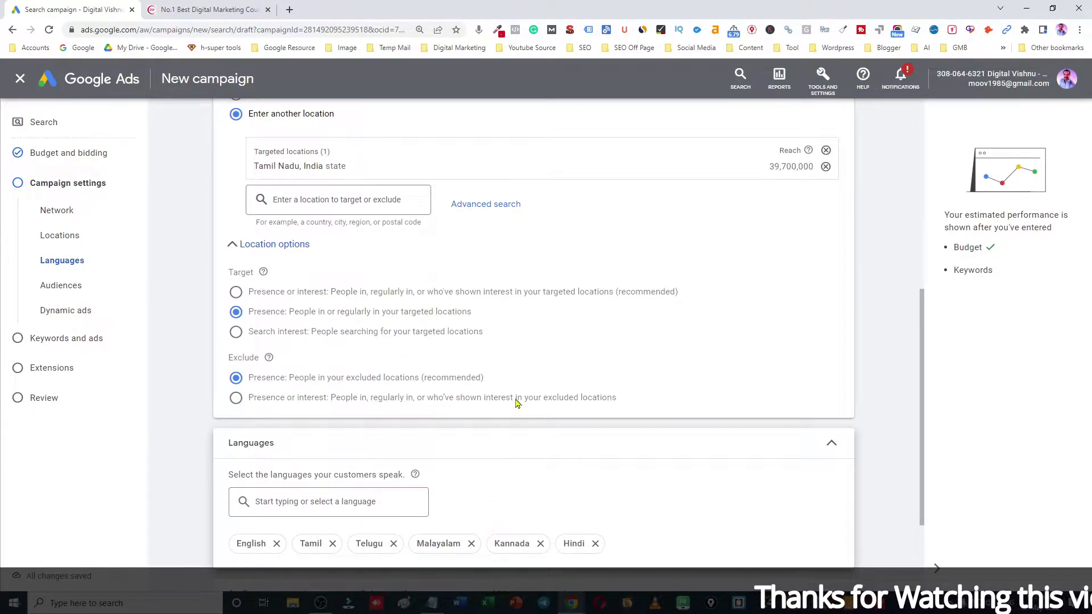
scroll(194, 463, "down", 3)
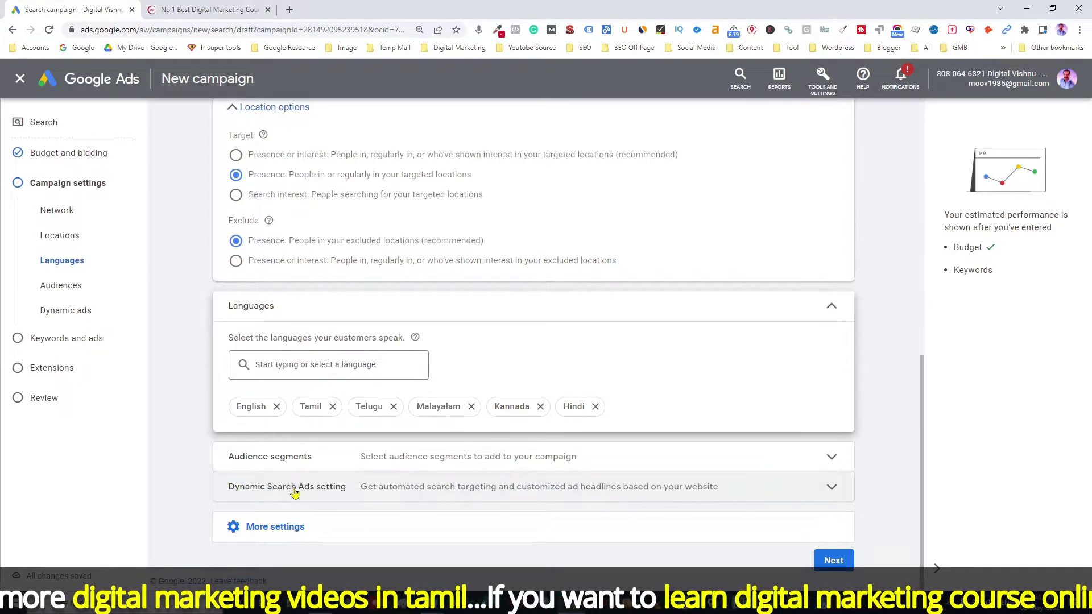
left_click(330, 493)
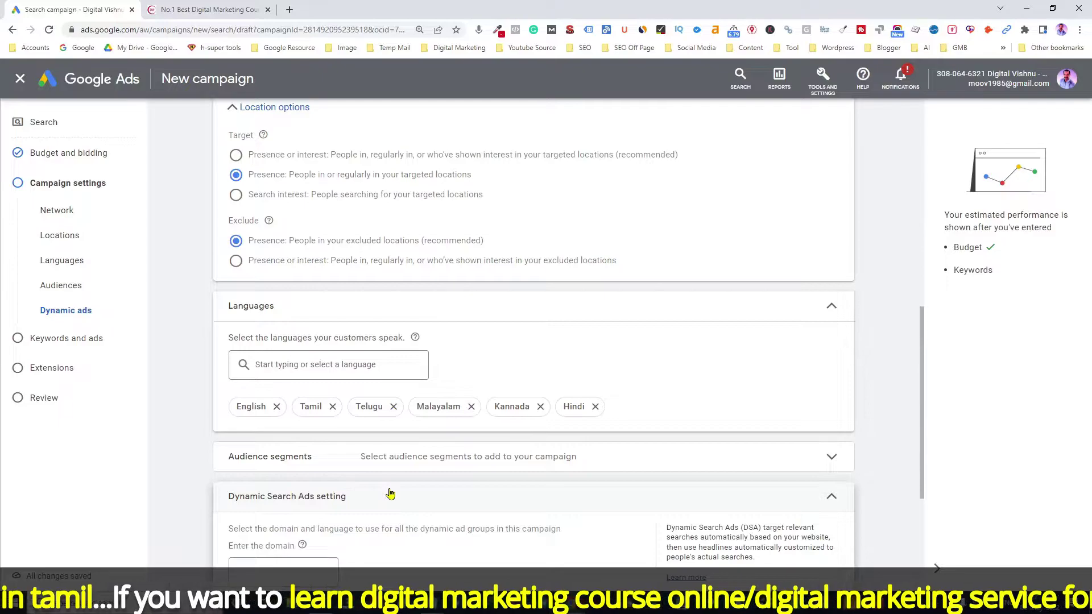
scroll(387, 491, "down", 2)
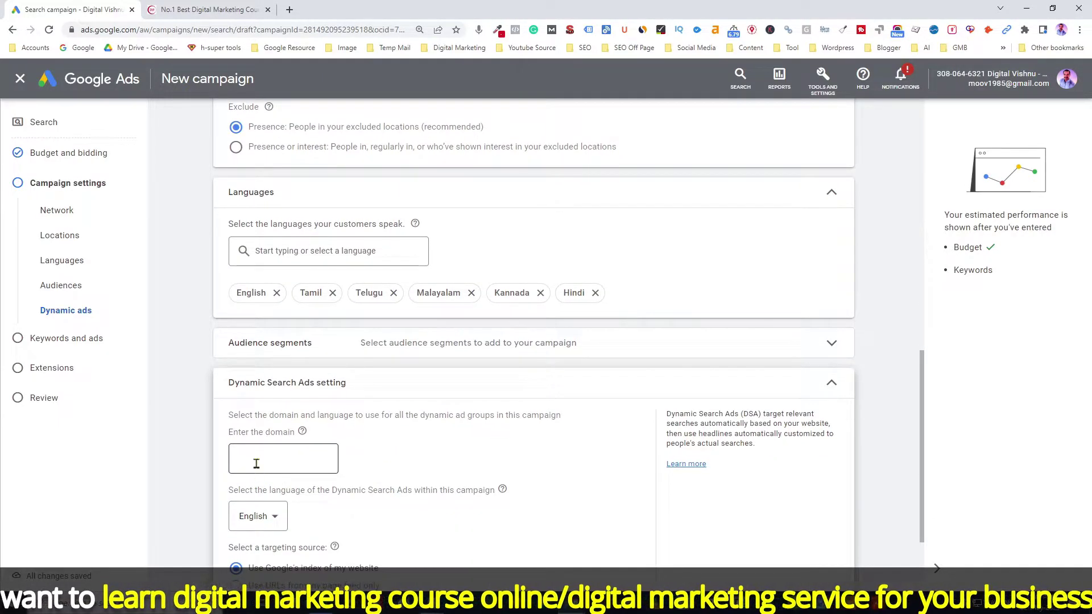
left_click(256, 462)
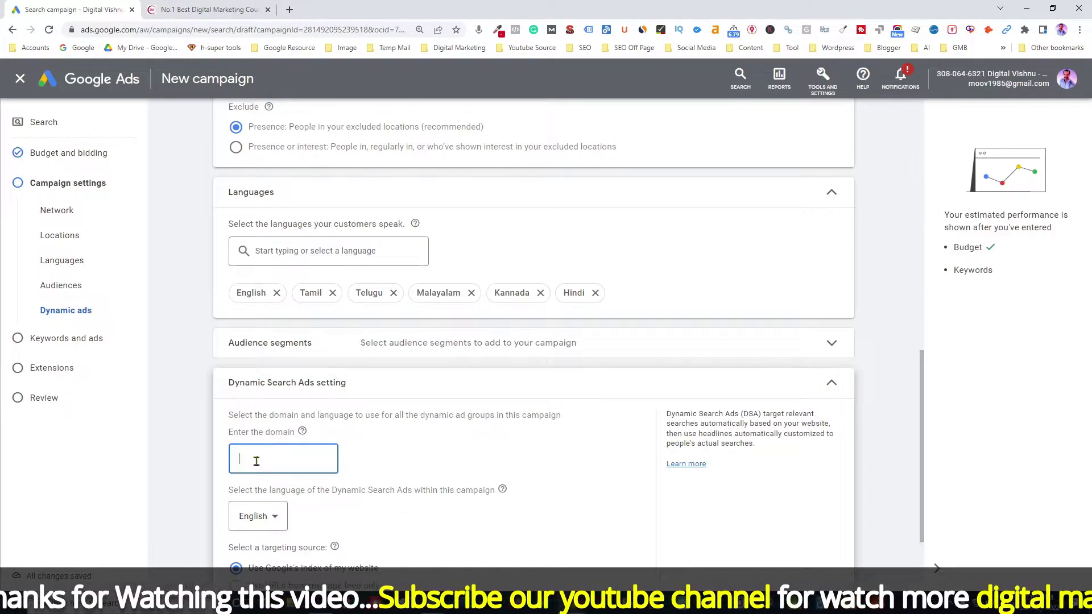
type("https://ww")
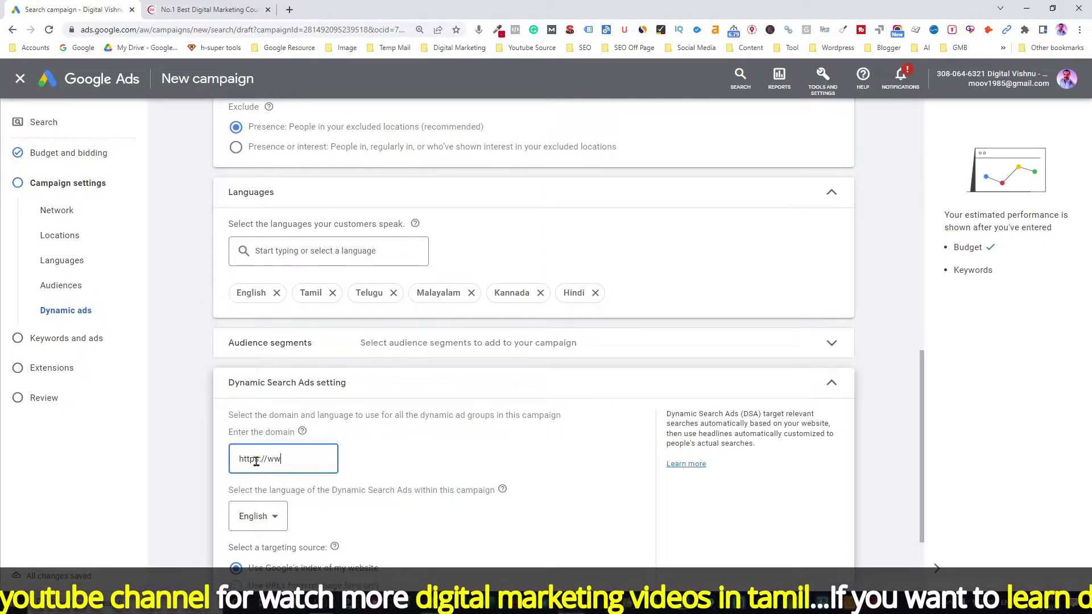
type("w.")
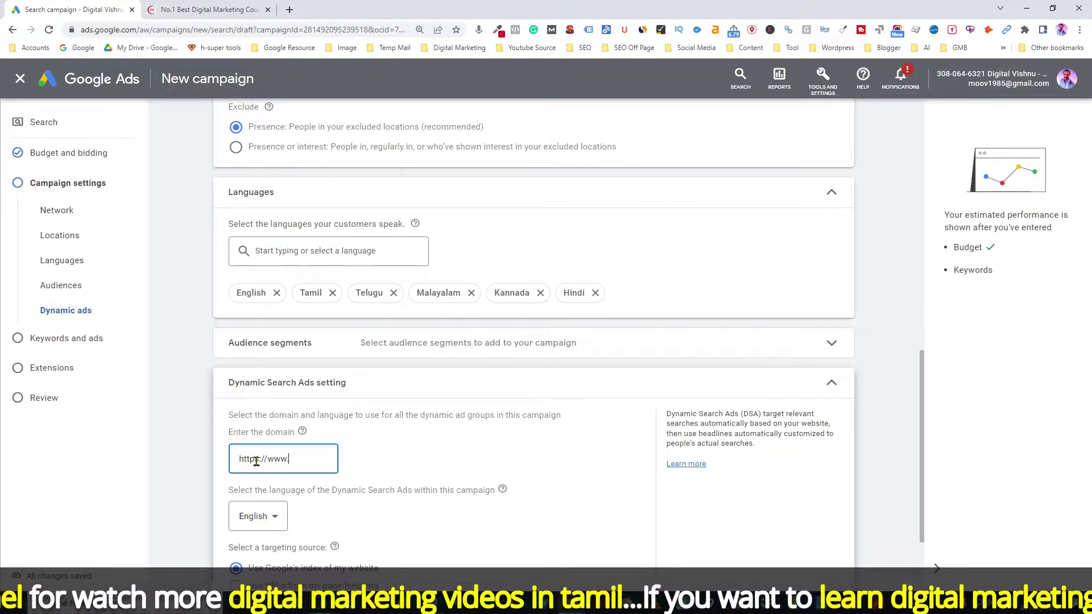
type("digita")
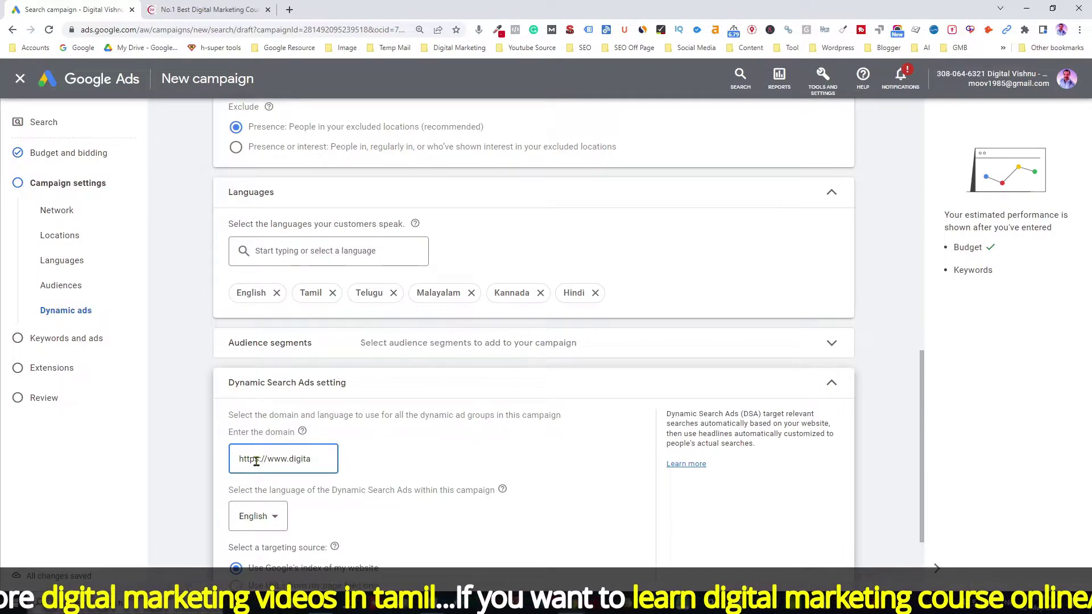
type("lvishnu.in")
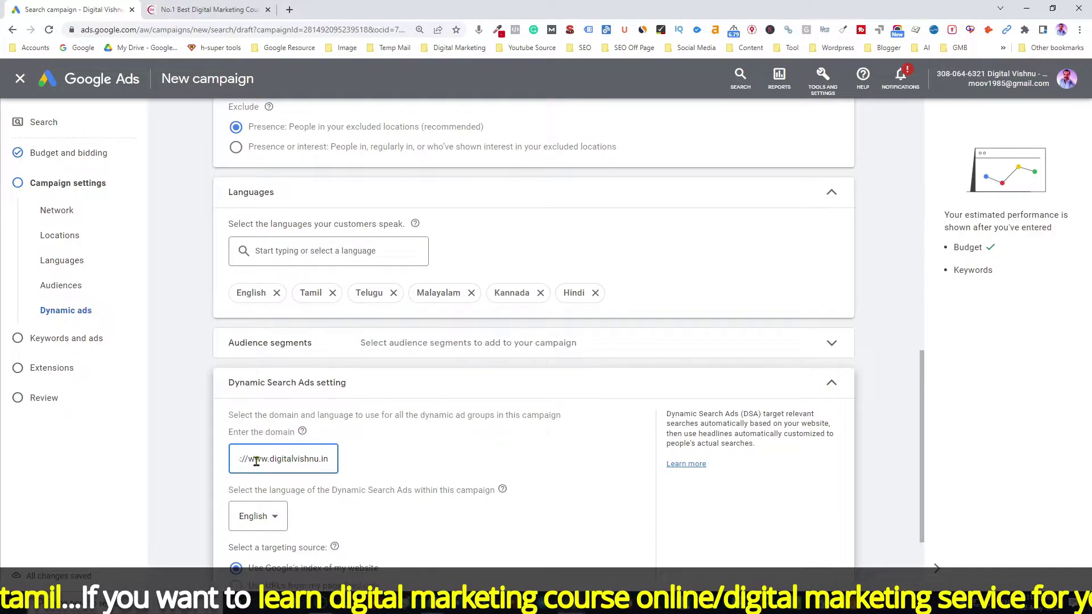
scroll(439, 460, "down", 2)
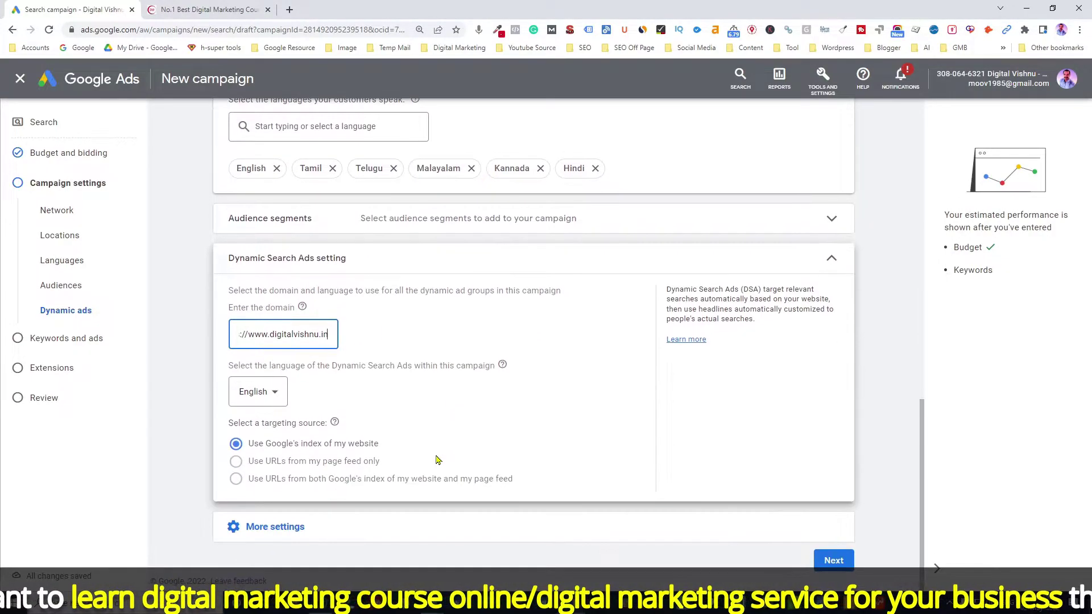
mouse_move(299, 457)
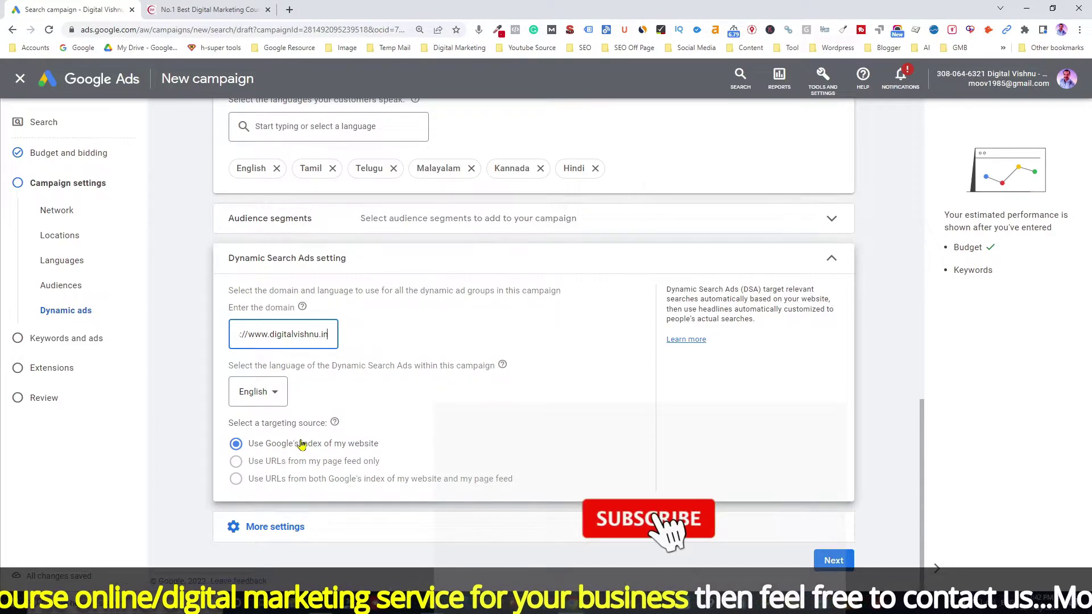
Continue to the keywords and ads settings and rename the ad group as "Digital Marketing"
left_click(839, 562)
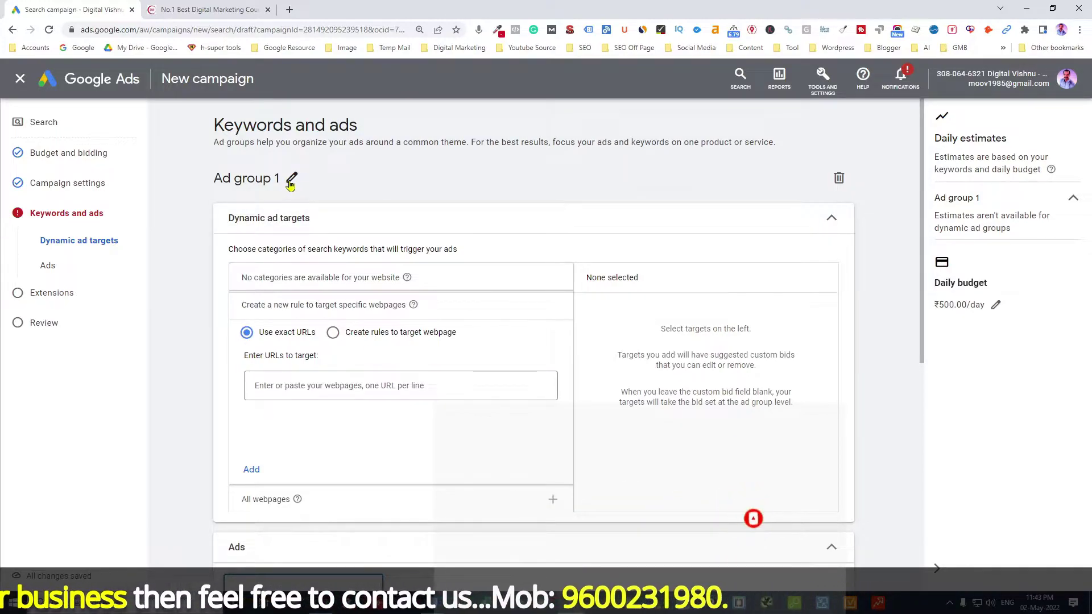
left_click(291, 180)
left_click_drag(289, 180, 199, 182)
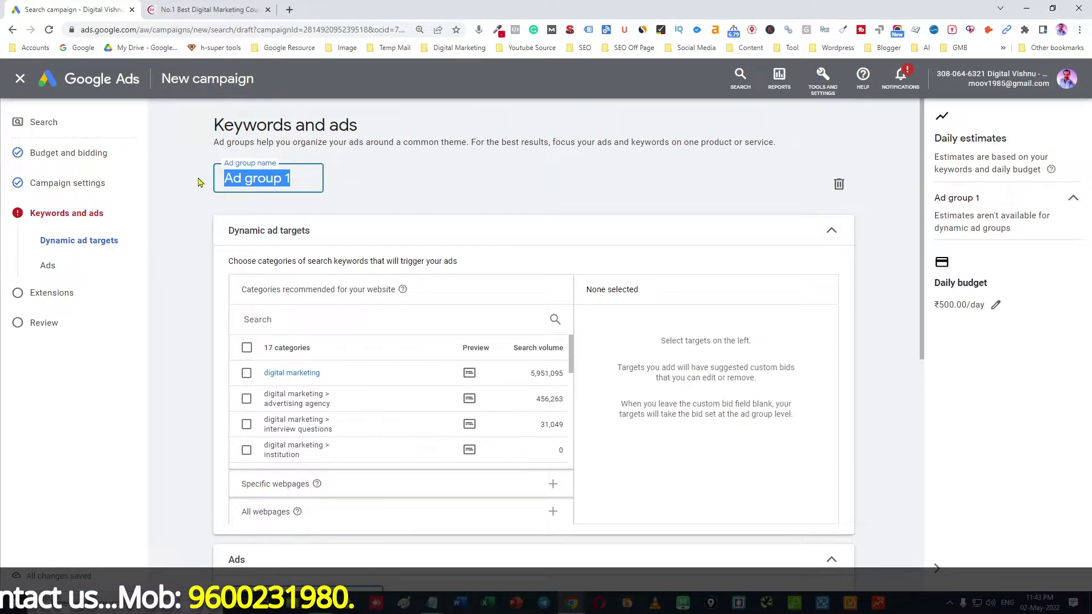
type("Di")
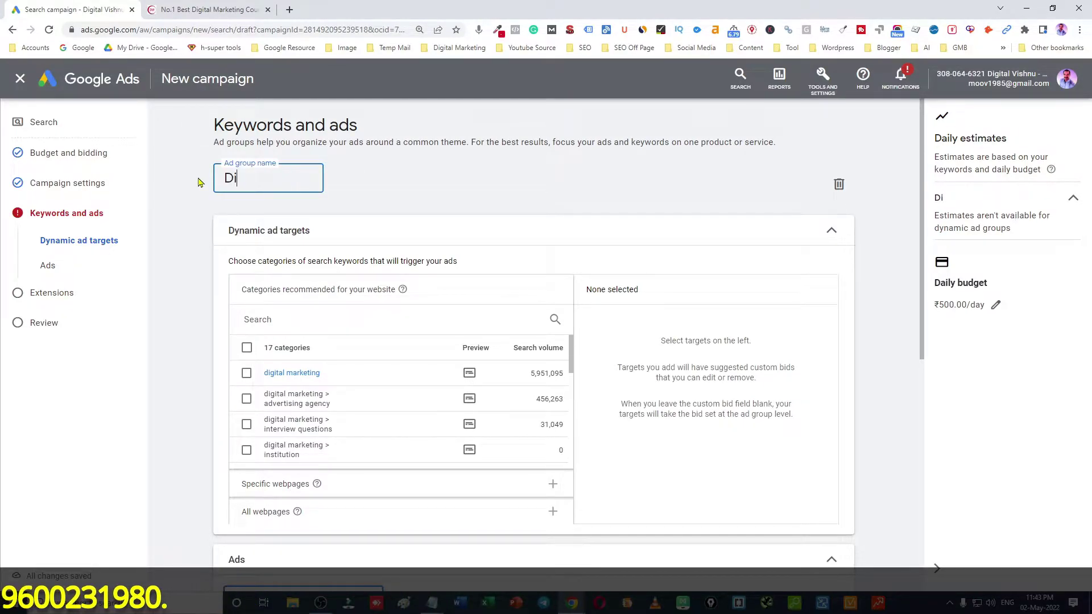
type("gital Market")
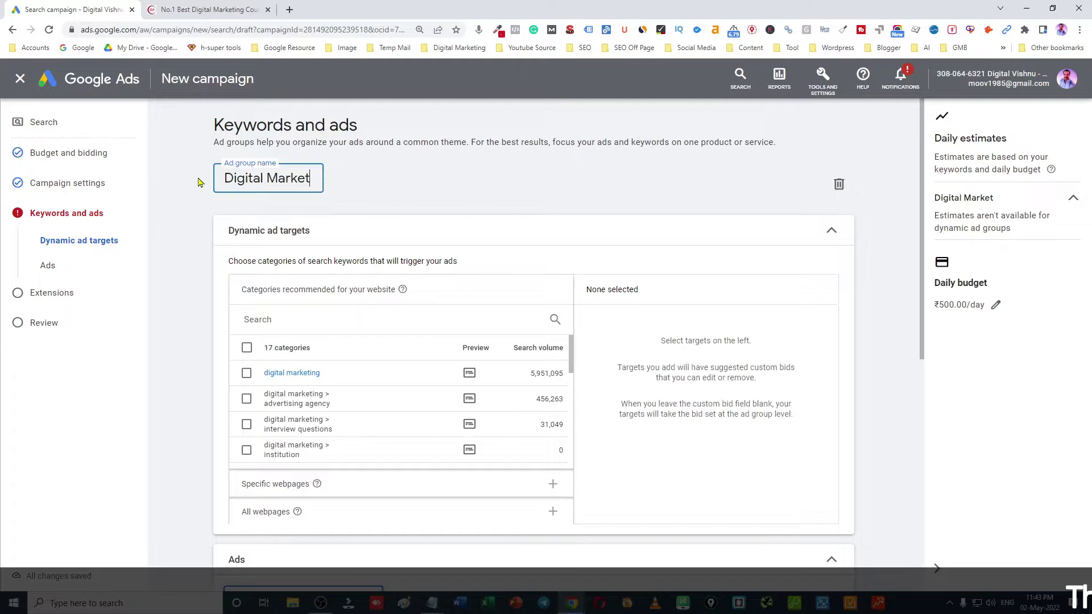
type("ing")
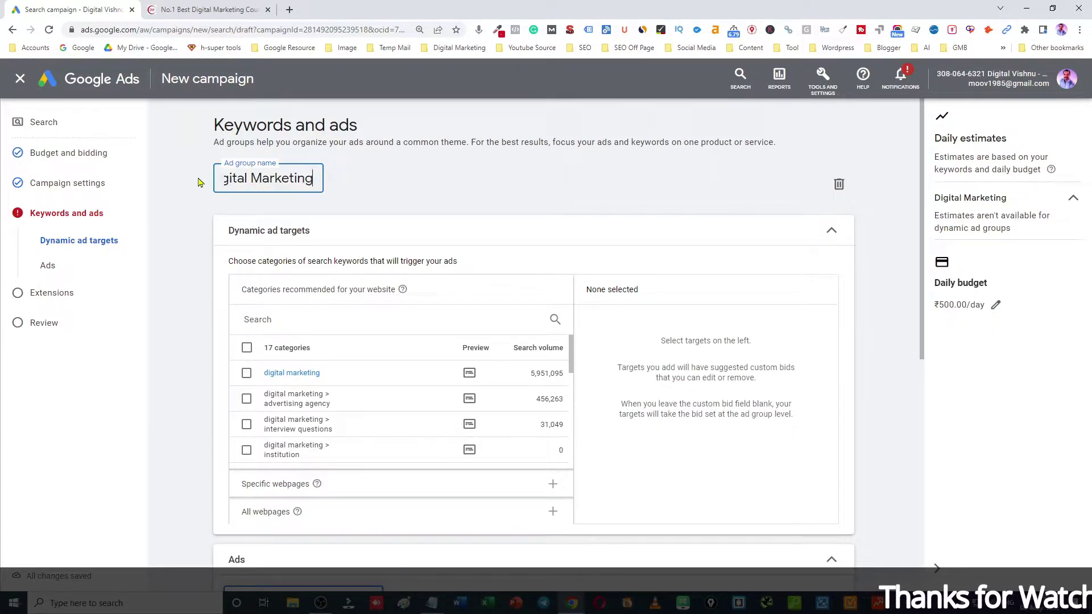
left_click(432, 185)
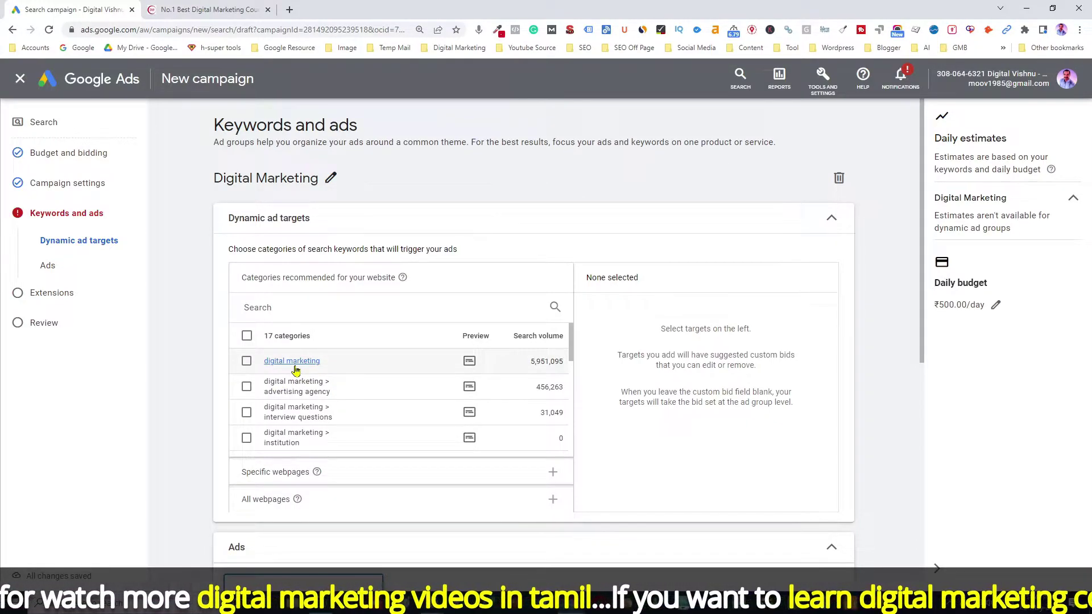
Add the recommended "digital marketing" category as a dynamic ad target and open the options for targeting specific webpages
left_click(248, 364)
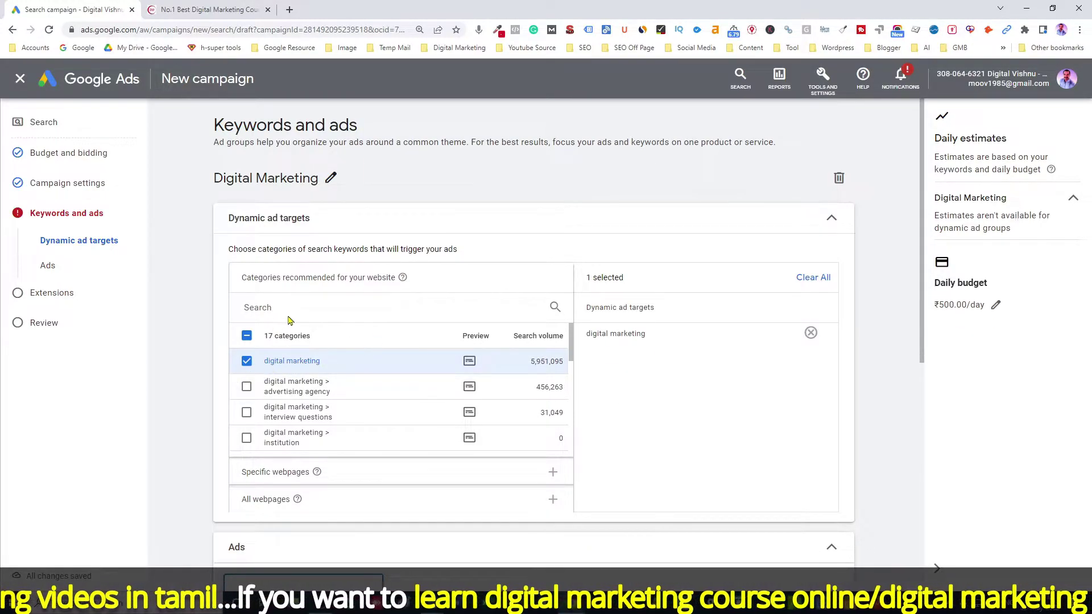
left_click(276, 481)
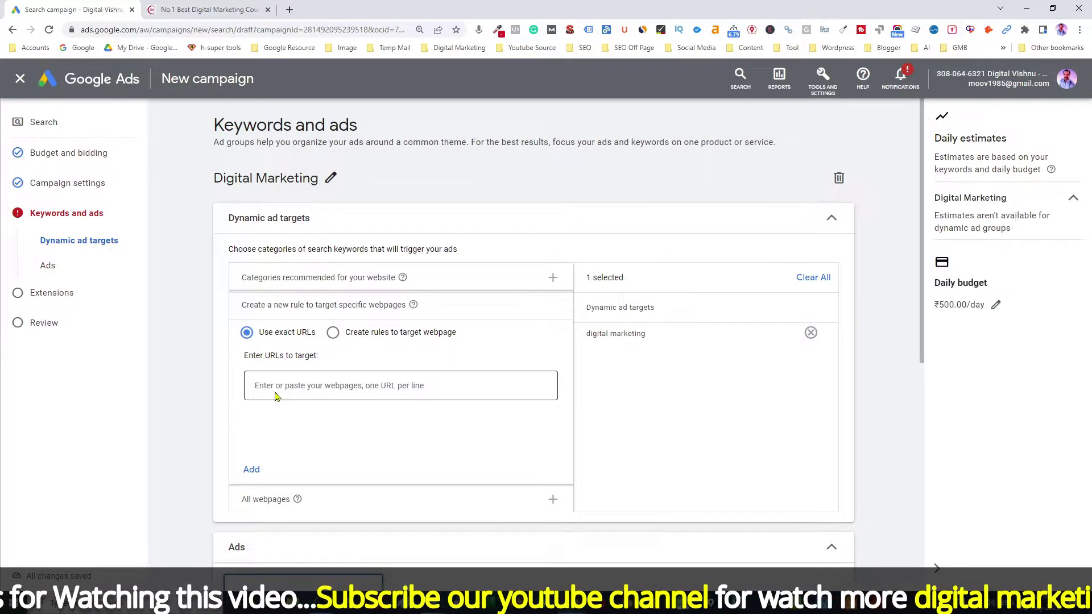
Switch to the Google Ads notes in Notepad and copy the eight highlighted digitalvishnu.in course page URLs
mouse_move(429, 603)
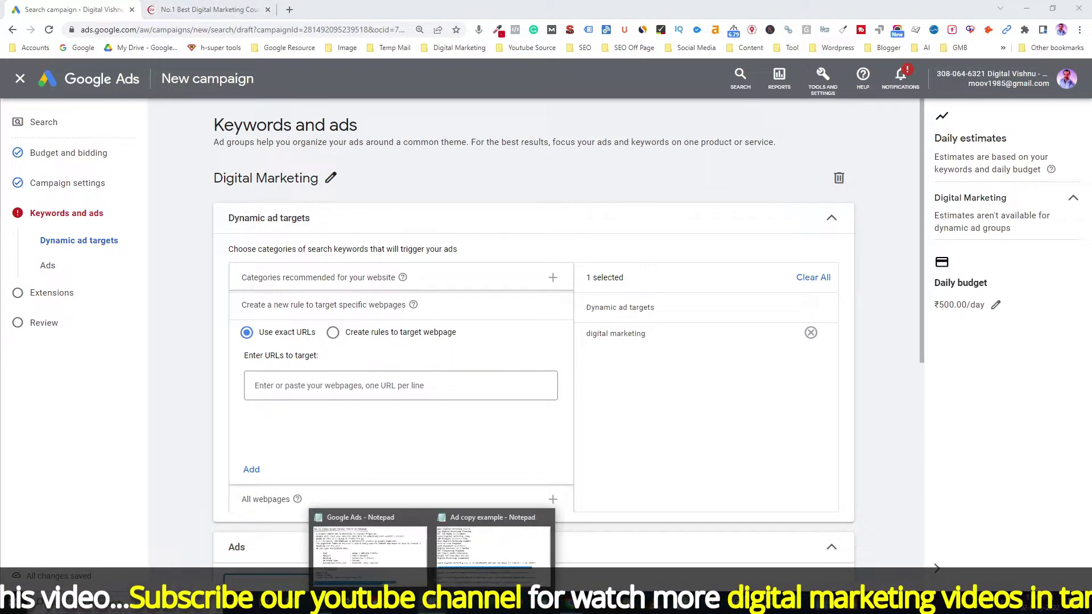
left_click(455, 529)
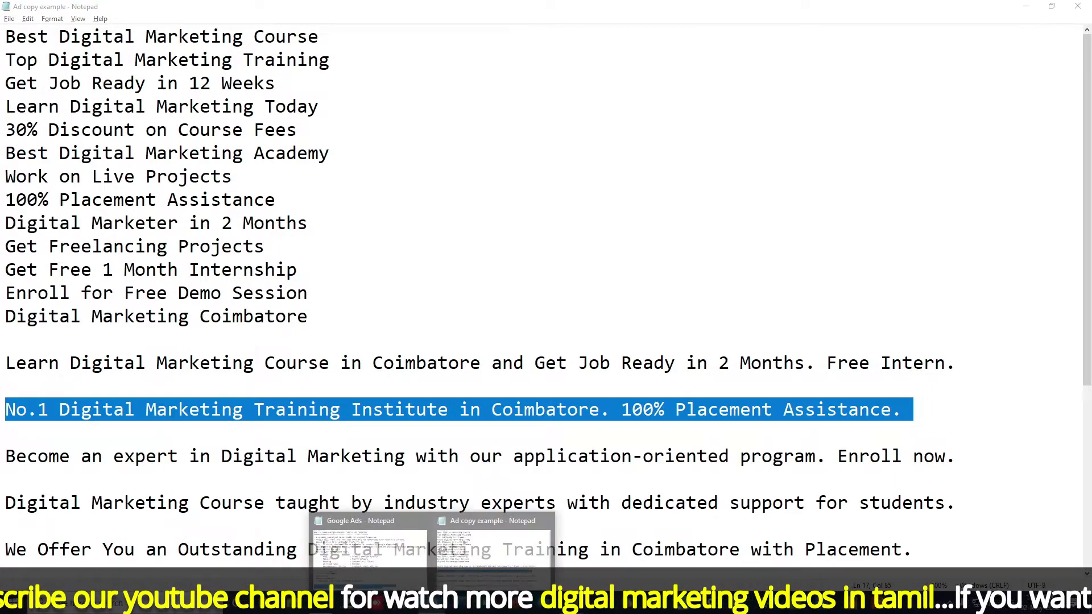
left_click(370, 524)
scroll(252, 453, "down", 2)
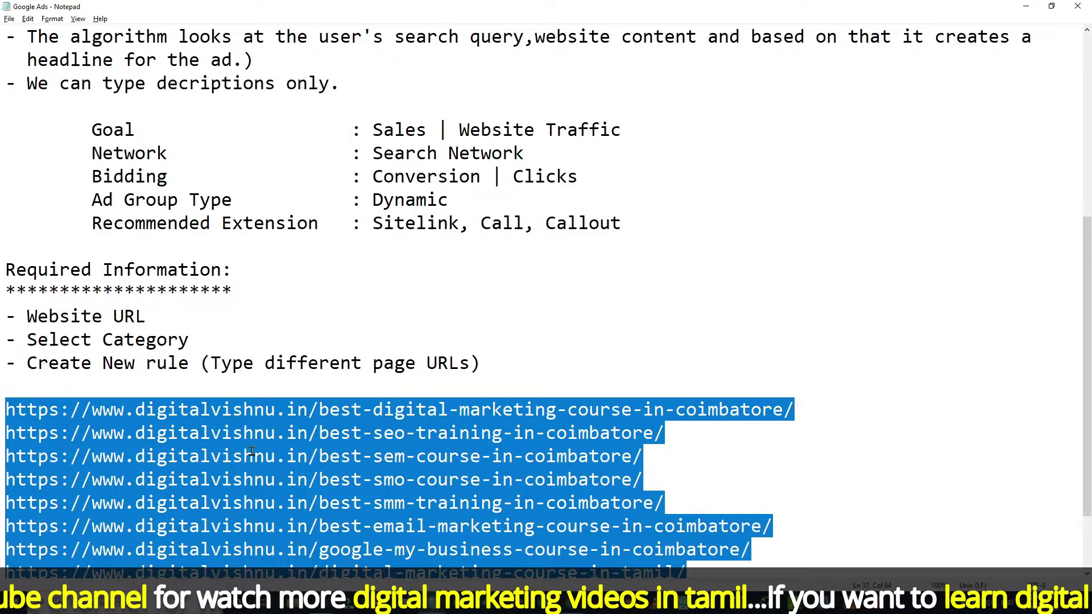
scroll(252, 452, "down", 1)
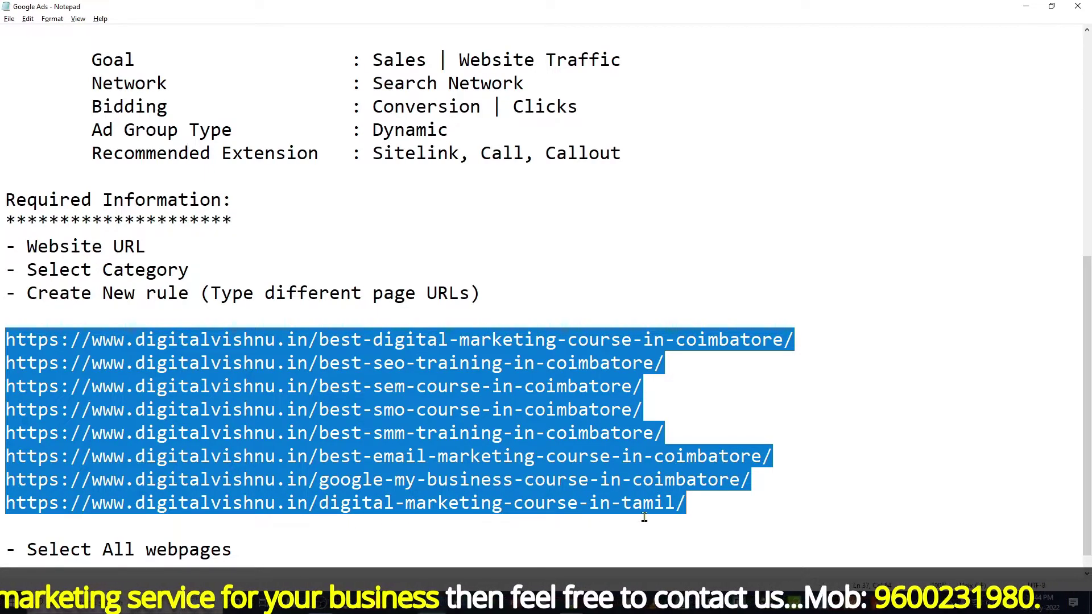
right_click(502, 438)
left_click(536, 293)
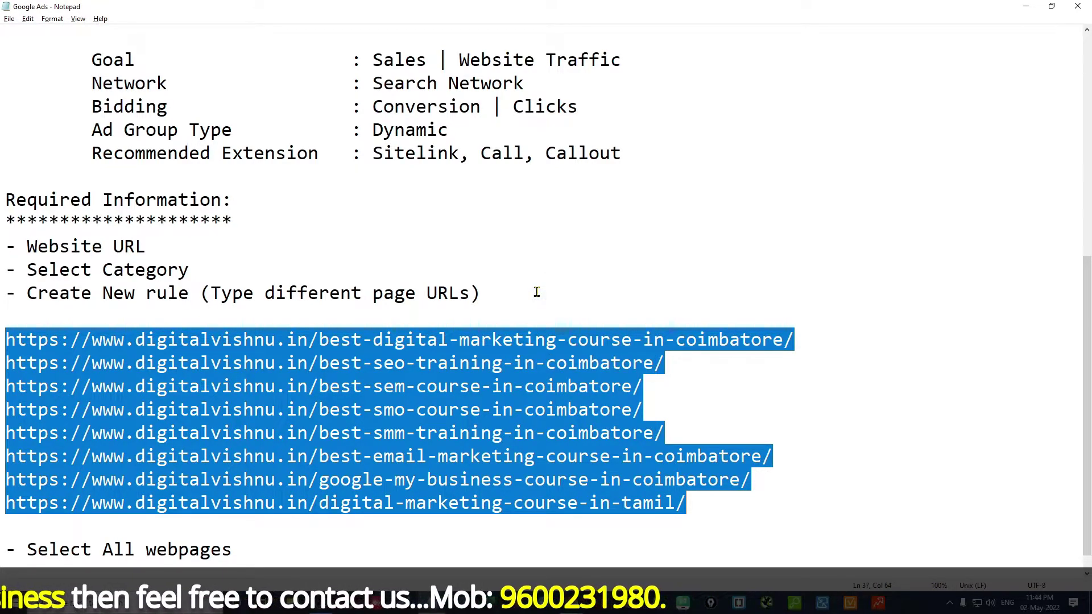
Return to the Google Ads campaign in Chrome, paste the eight copied URLs as exact URLs and add them as dynamic ad targets
key("alt+Tab")
key("alt+Tab")
key("alt+Tab")
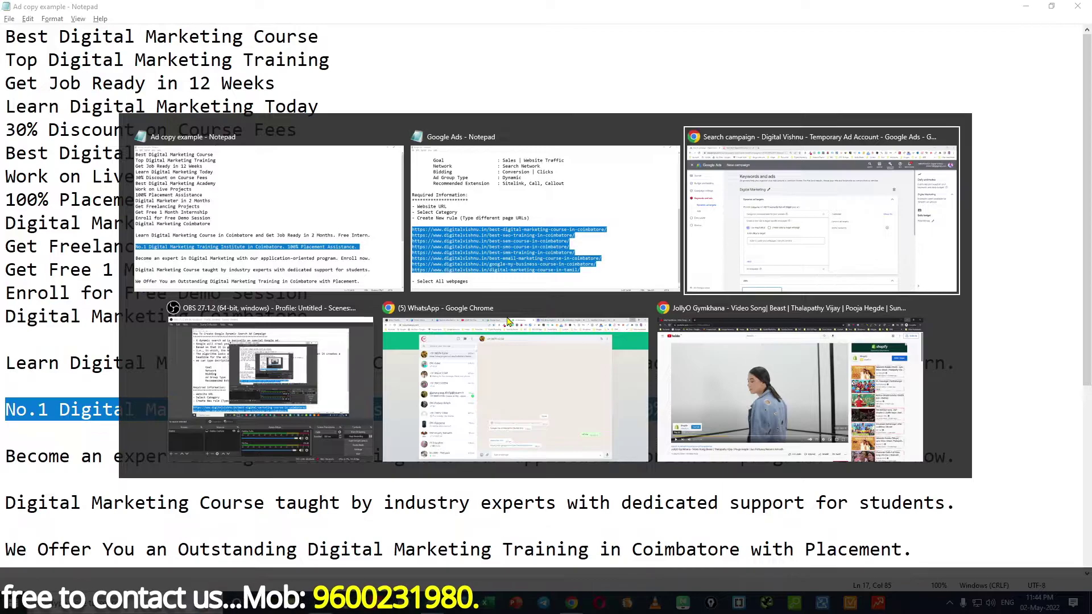
left_click(331, 382)
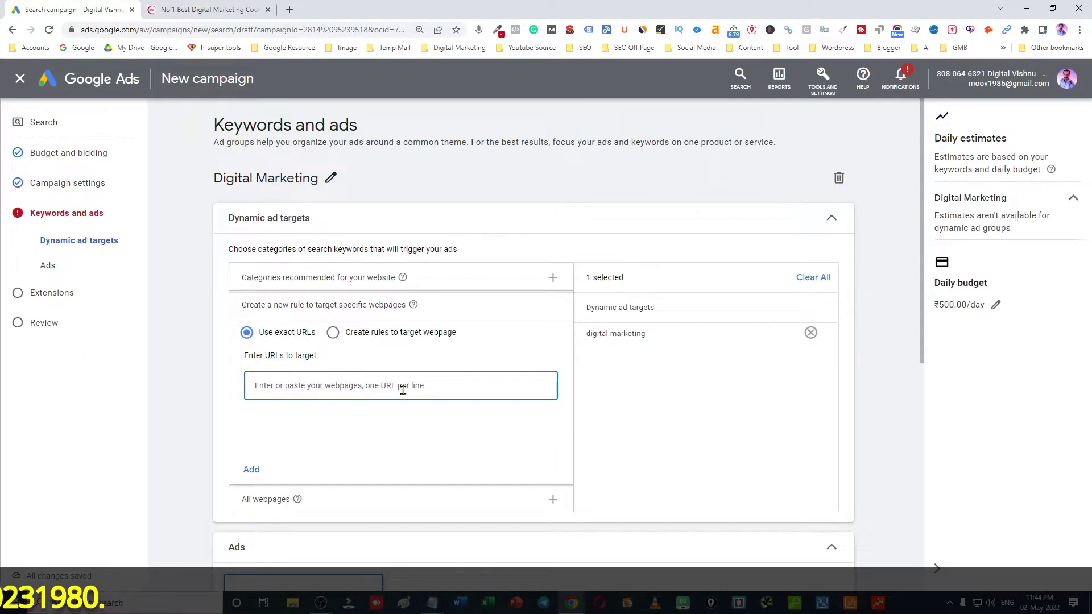
key("ctrl+v")
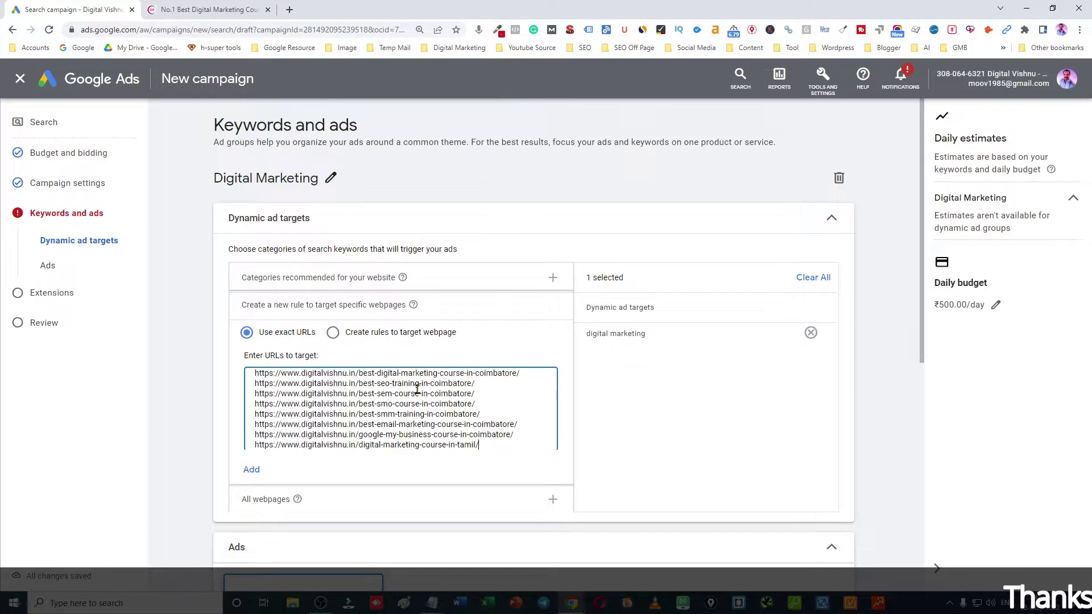
left_click(251, 470)
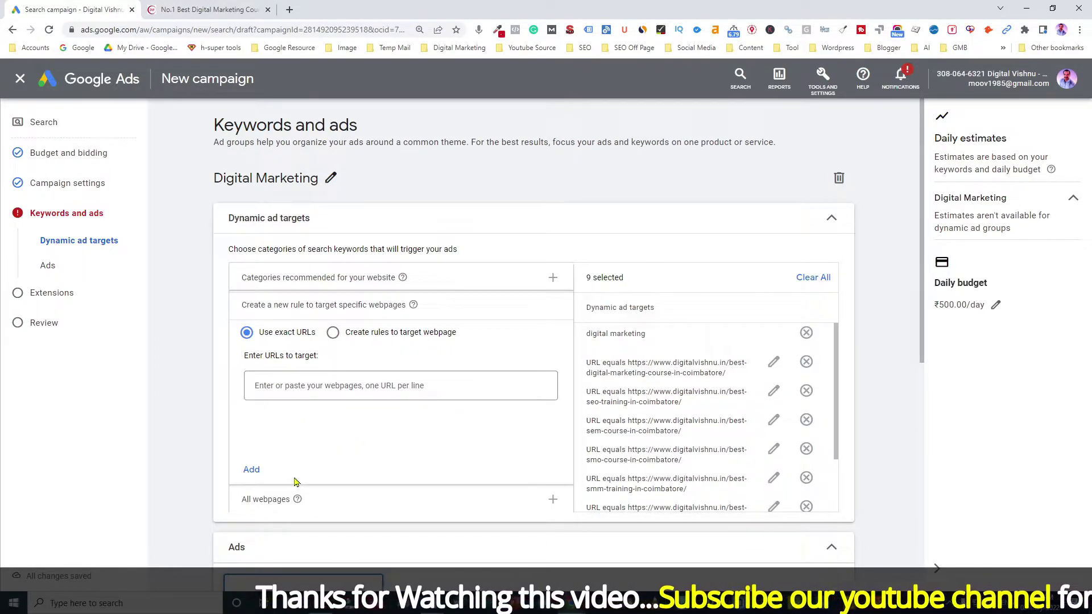
left_click(261, 504)
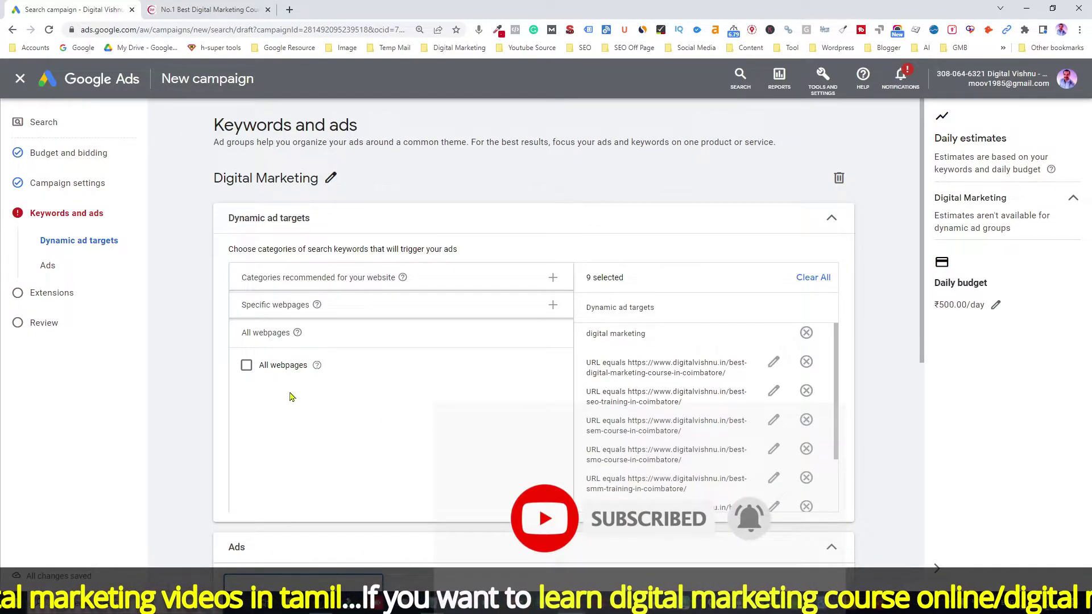
left_click(250, 369)
left_click(249, 369)
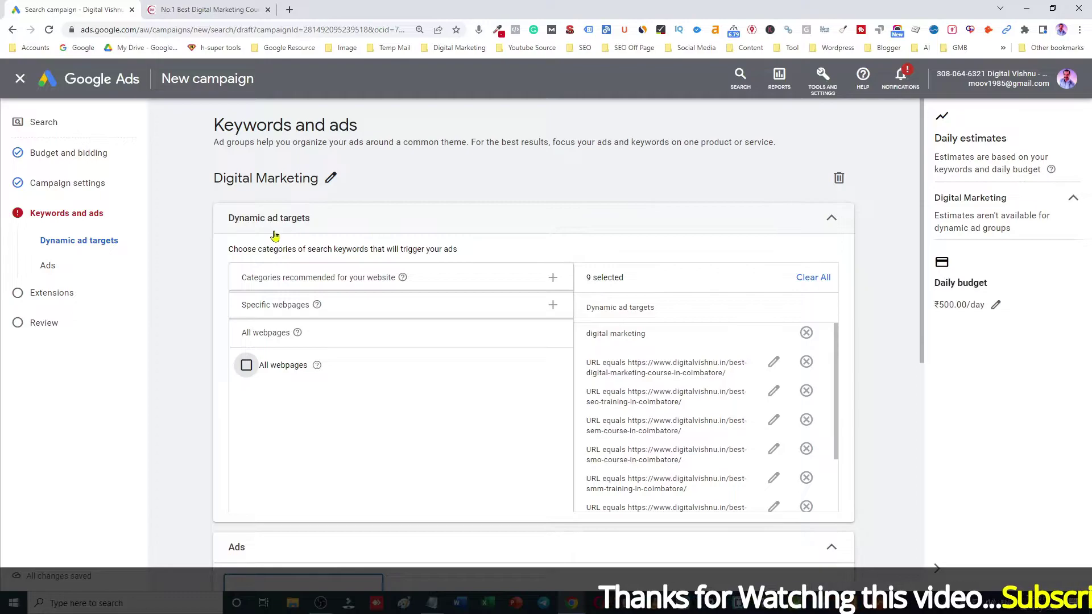
Copy "Learn Digital Marketing Course in Coimbatore and Get Job Ready in 2 Months. Free Intern." from the Ad copy example notes into Description 1
left_click(832, 221)
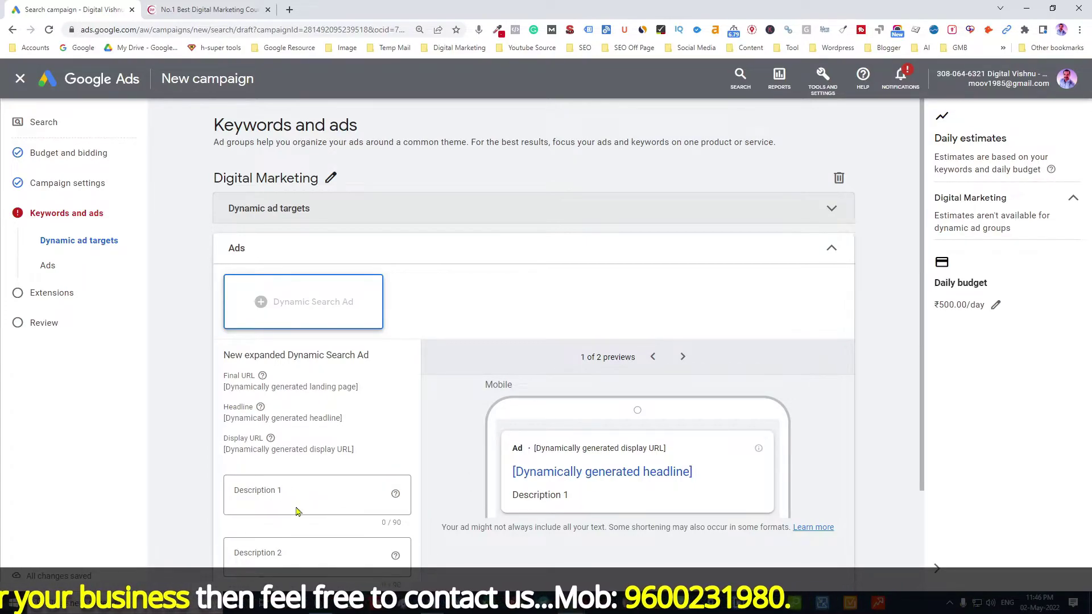
scroll(325, 528, "down", 2)
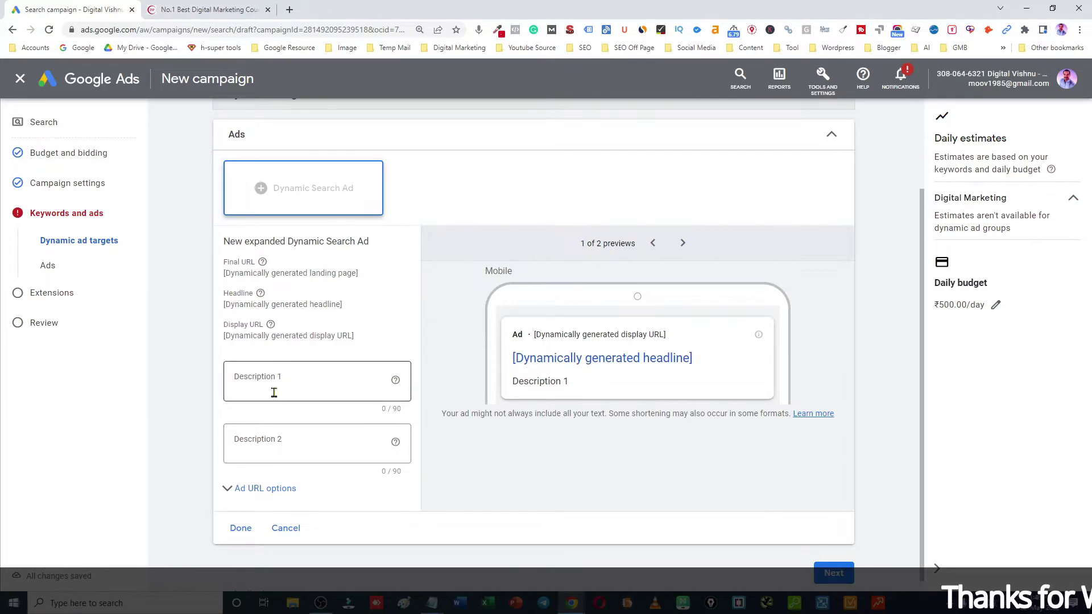
key("alt+Tab")
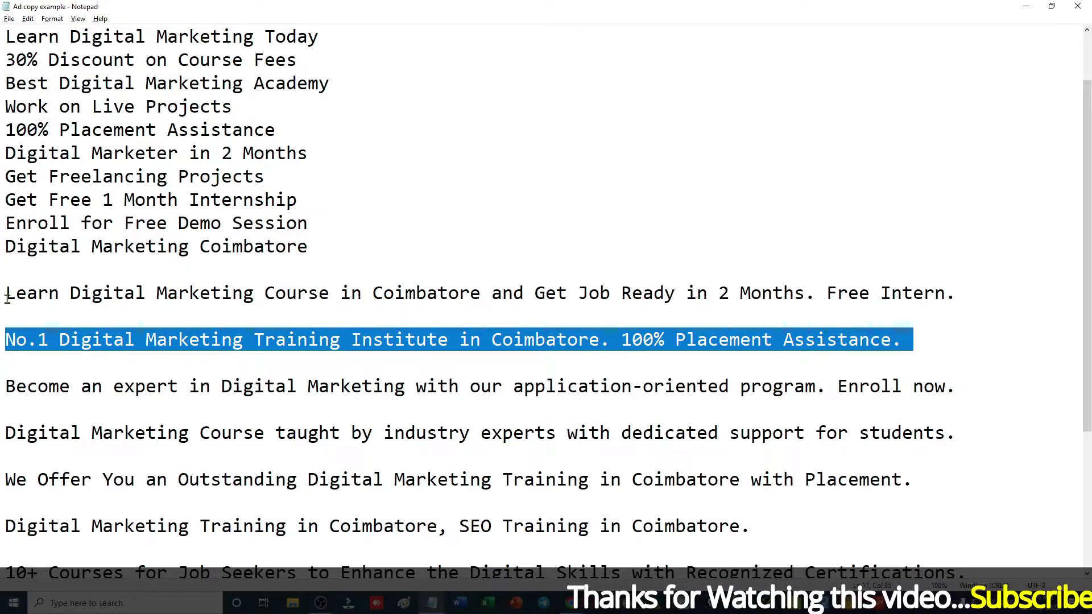
left_click_drag(6, 296, 957, 291)
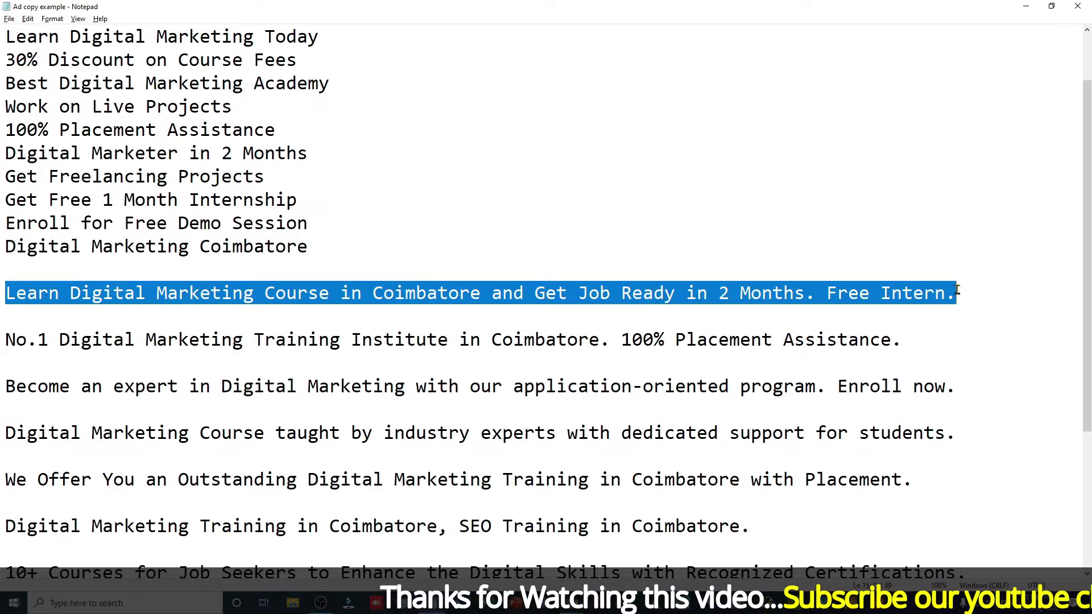
key("alt+Tab")
left_click(316, 379)
key("ctrl+v")
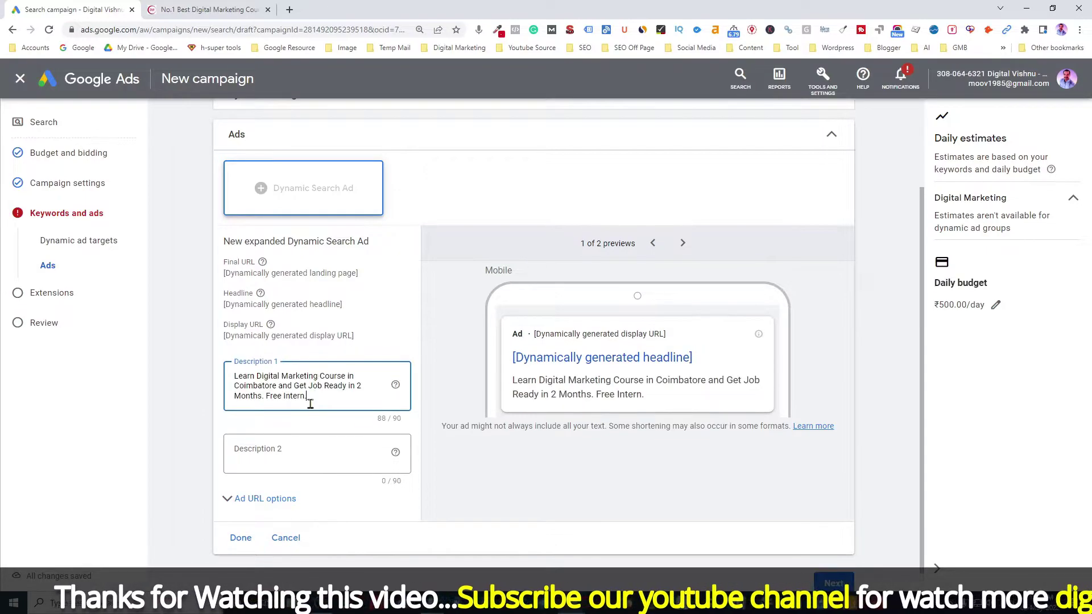
Copy "No.1 Digital Marketing Training Institute in Coimbatore. 100% Placement Assistance." from the Notepad ad copy into Description 2 and finish the dynamic search ad
left_click(300, 458)
key("alt+Tab")
left_click_drag(5, 341, 912, 335)
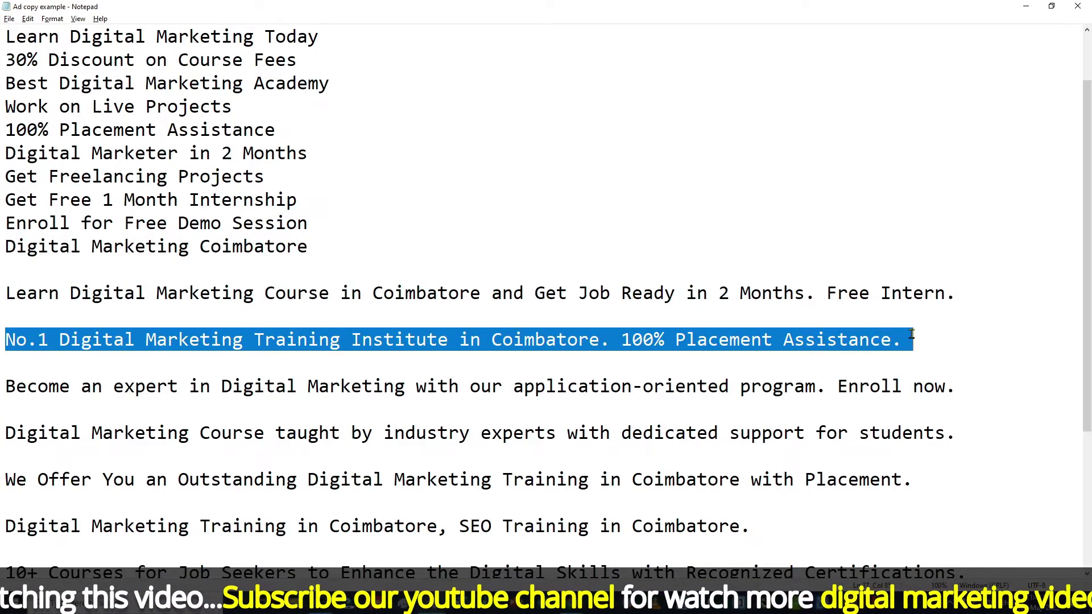
key("ctrl+c")
key("alt+Tab")
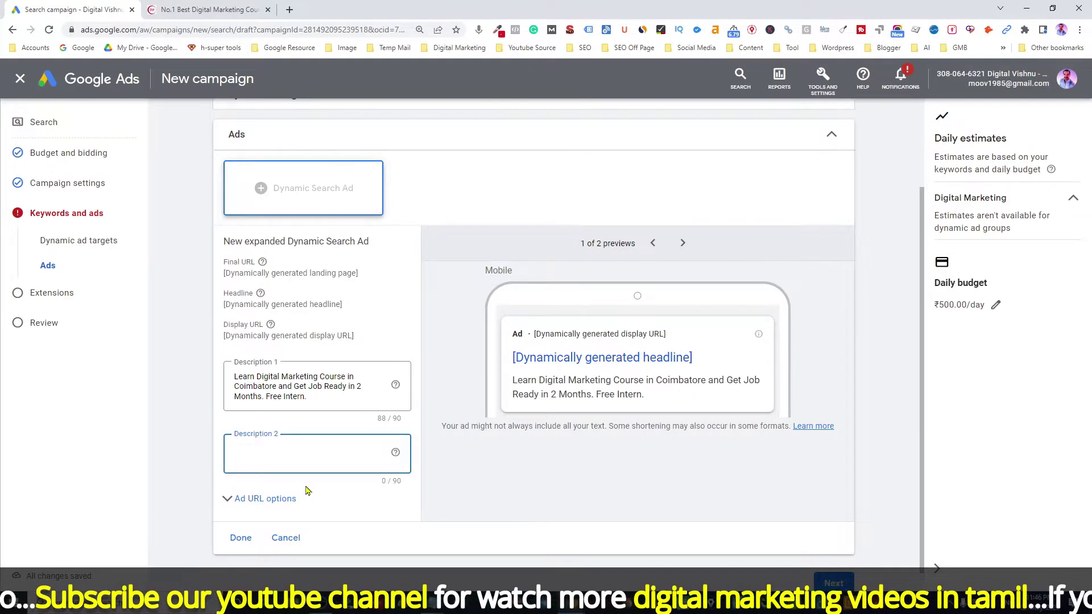
key("ctrl+v")
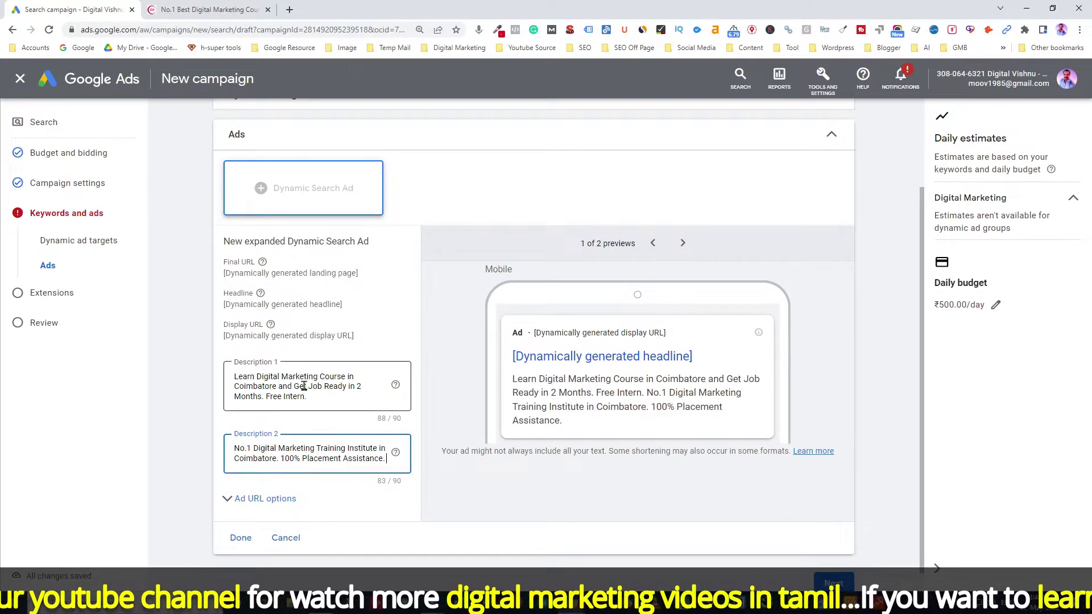
left_click(243, 539)
mouse_move(429, 341)
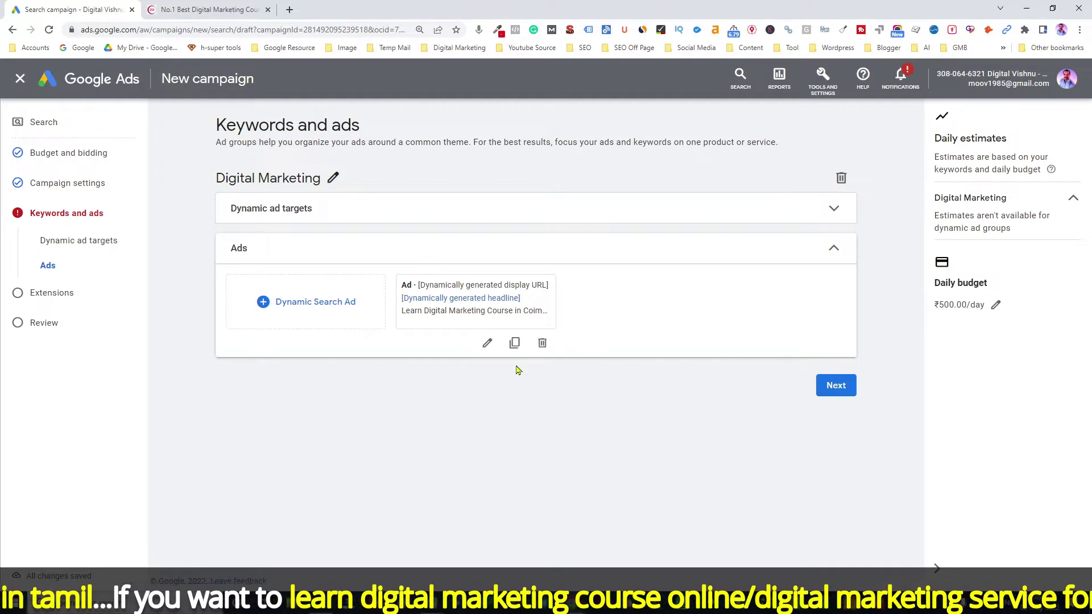
Continue to the extensions and select the campaign-level sitelinks Learn Advanced SMM Course, Learn Advanced SEM Course, Blog and Contact Us
left_click(835, 385)
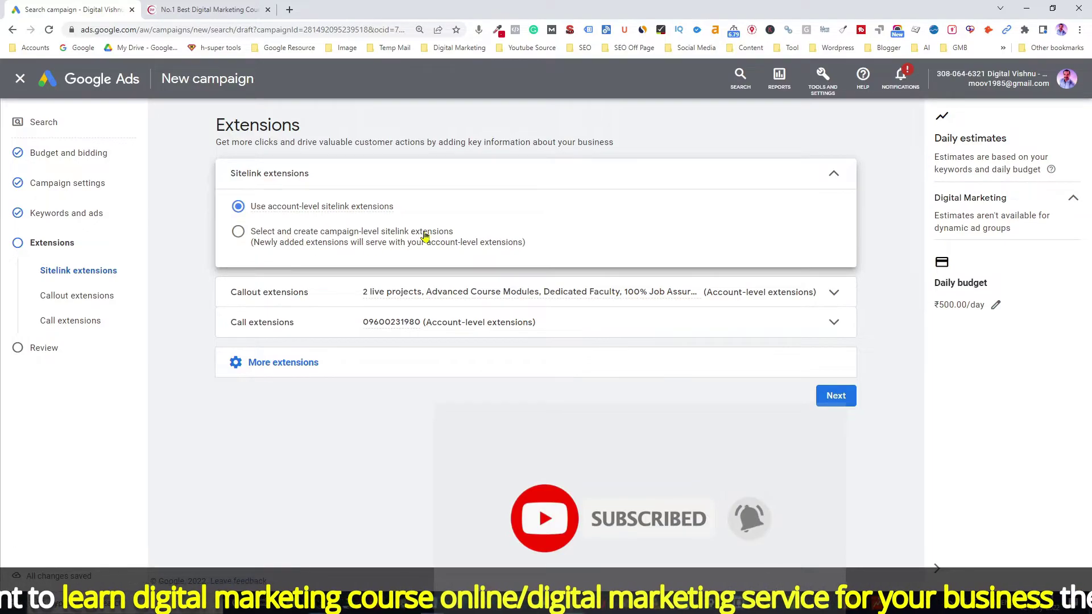
left_click(238, 232)
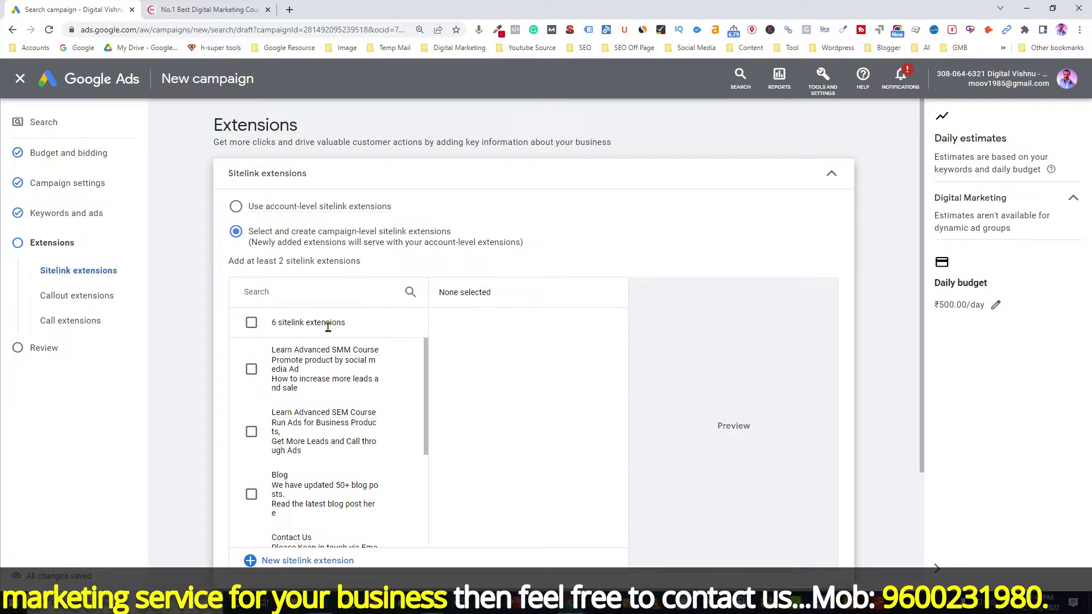
left_click(252, 370)
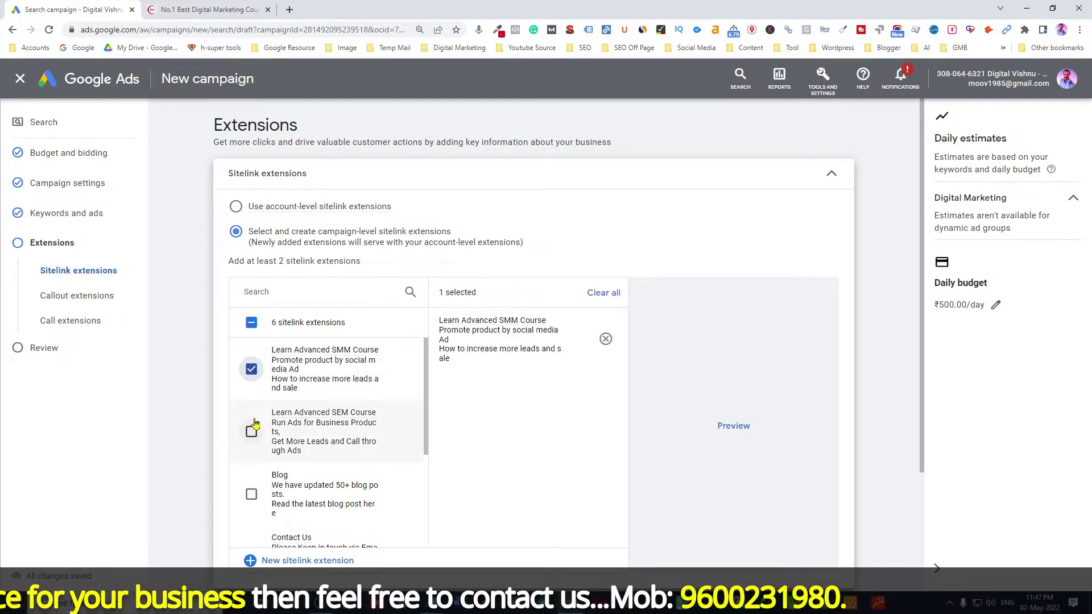
left_click(252, 433)
left_click(252, 494)
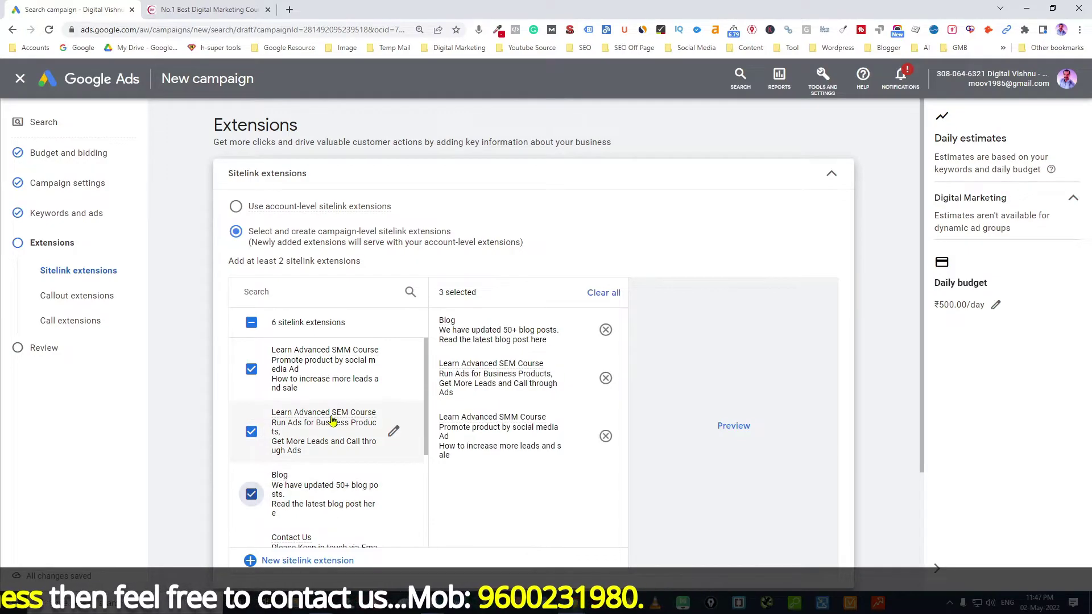
scroll(333, 421, "down", 2)
left_click(252, 443)
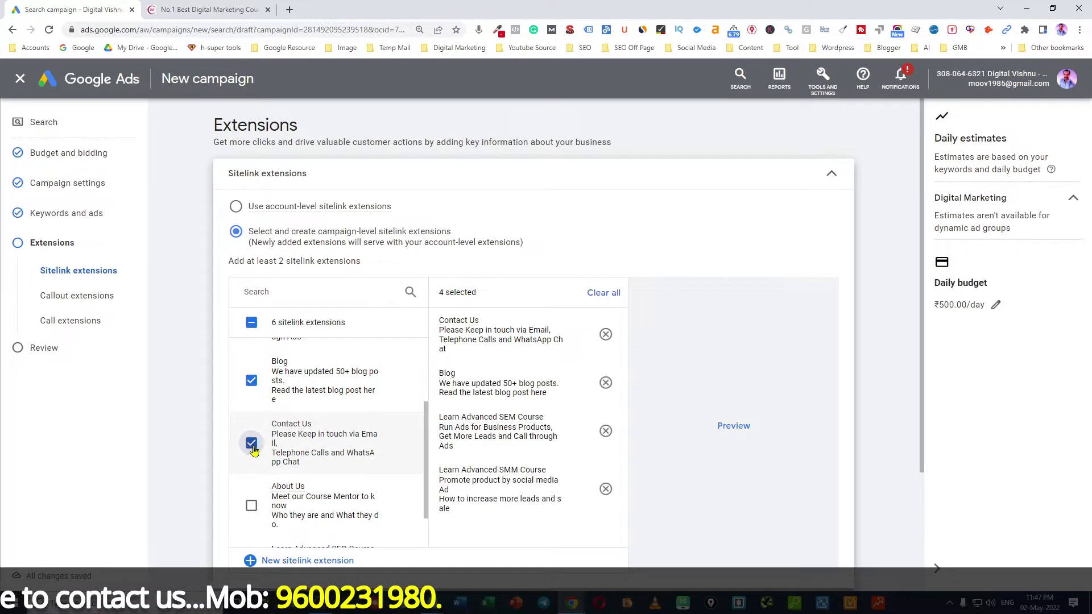
left_click(832, 174)
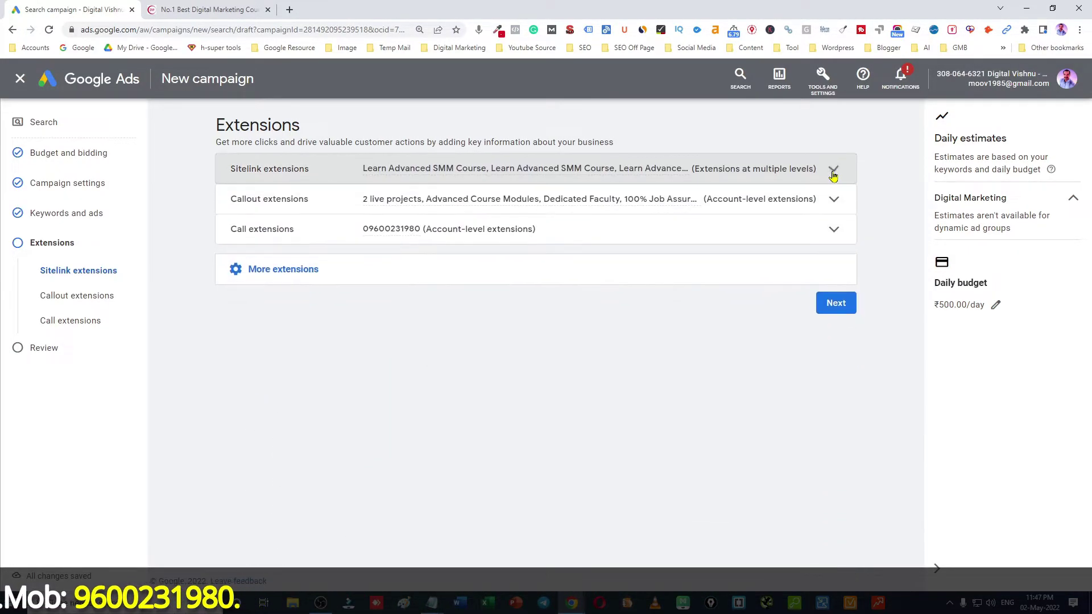
Select the campaign-level callout extensions 2 live projects, Advanced Course Modules, Dedicated Faculty and 100% Job Assurance
left_click(298, 204)
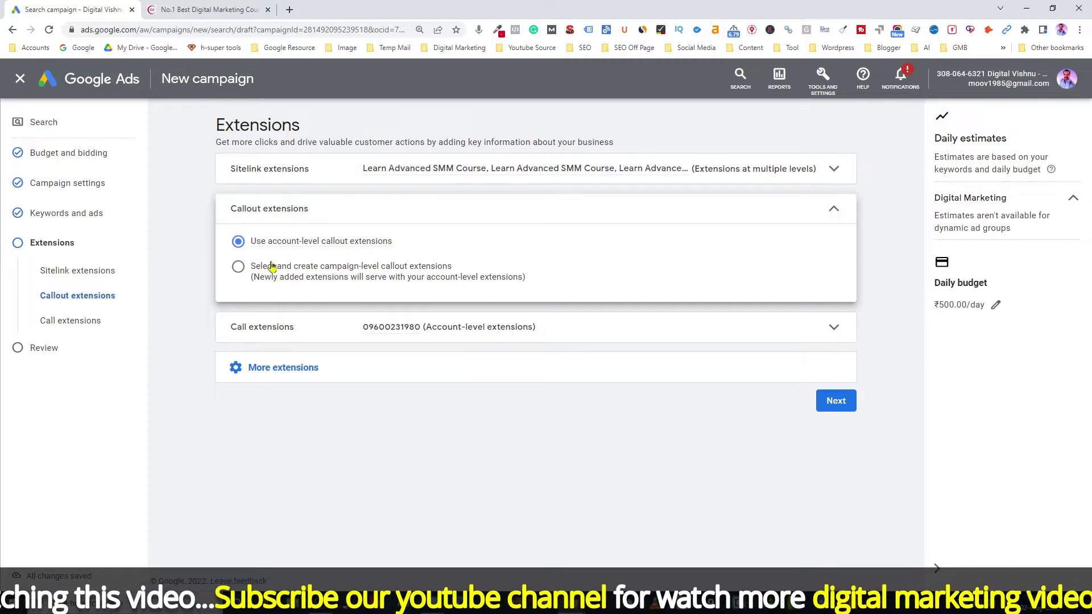
left_click(238, 268)
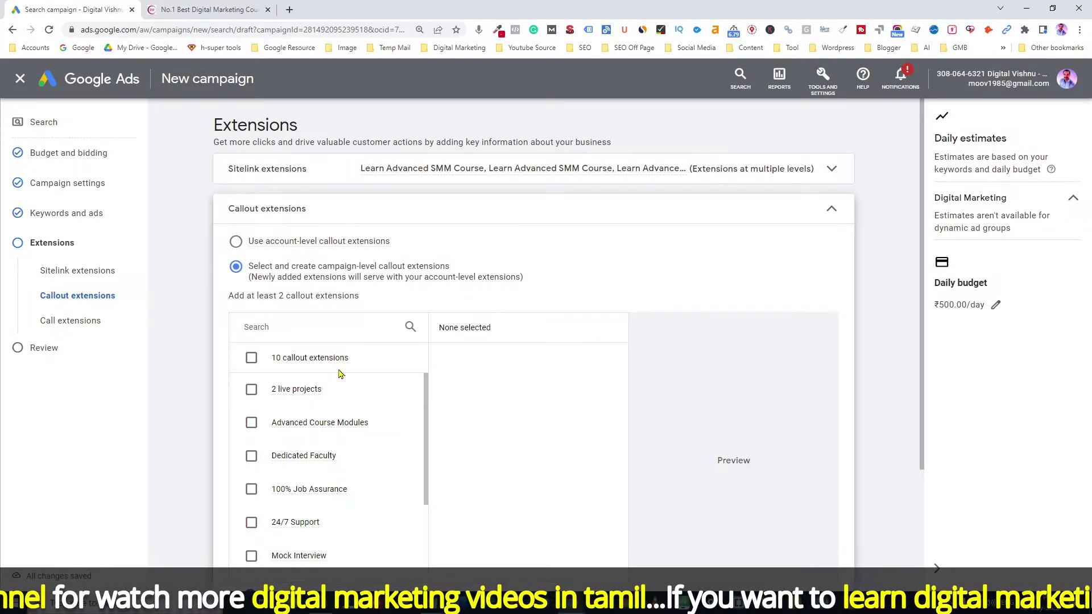
left_click(251, 389)
left_click(251, 422)
left_click(251, 456)
left_click(251, 489)
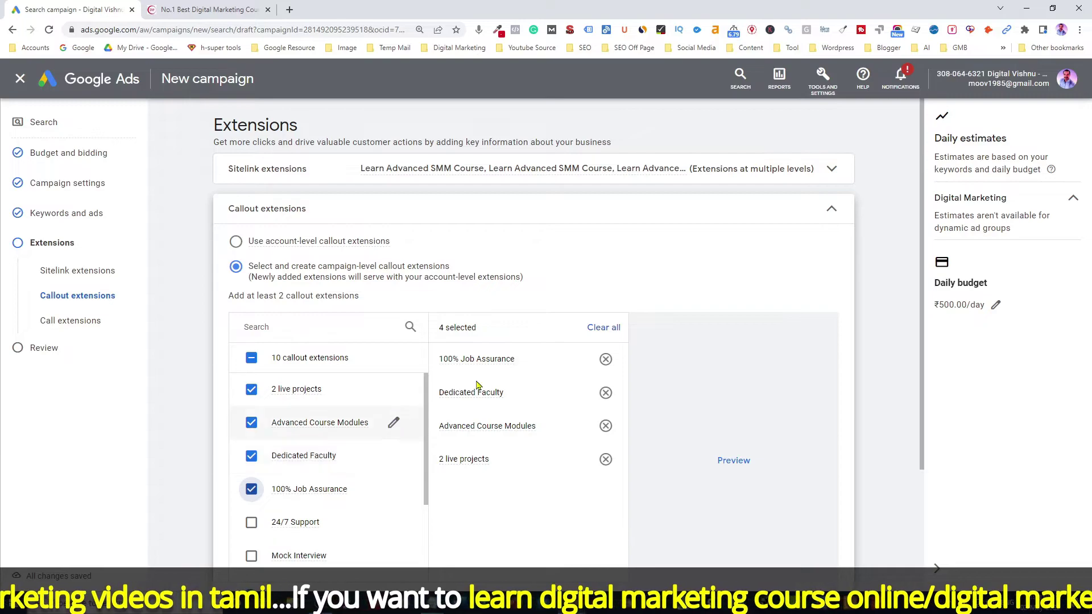
left_click(833, 211)
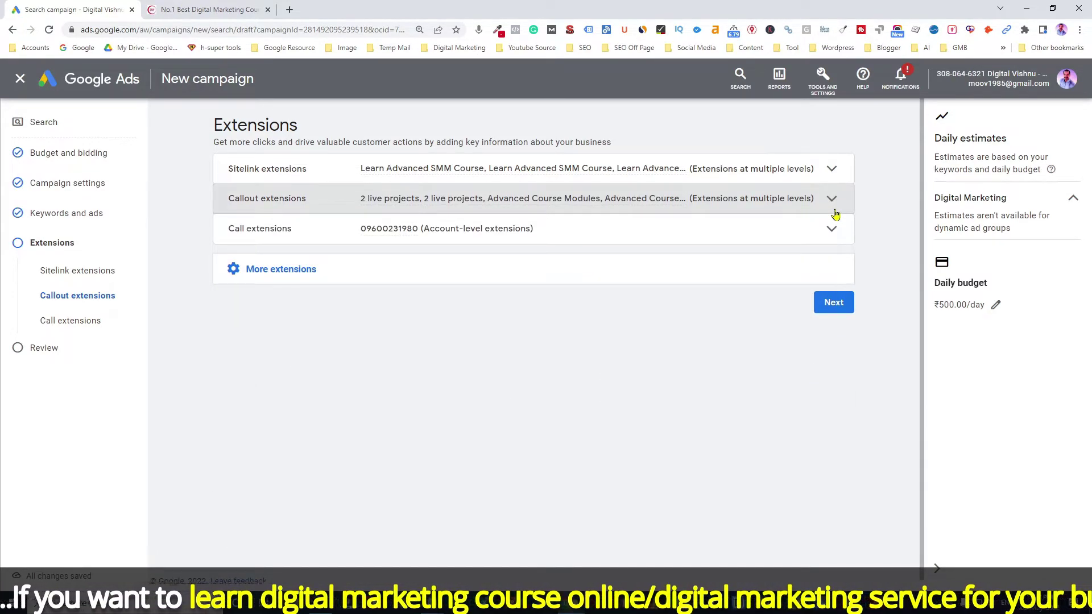
Switch the call extensions to campaign level and select the saved phone number
left_click(292, 232)
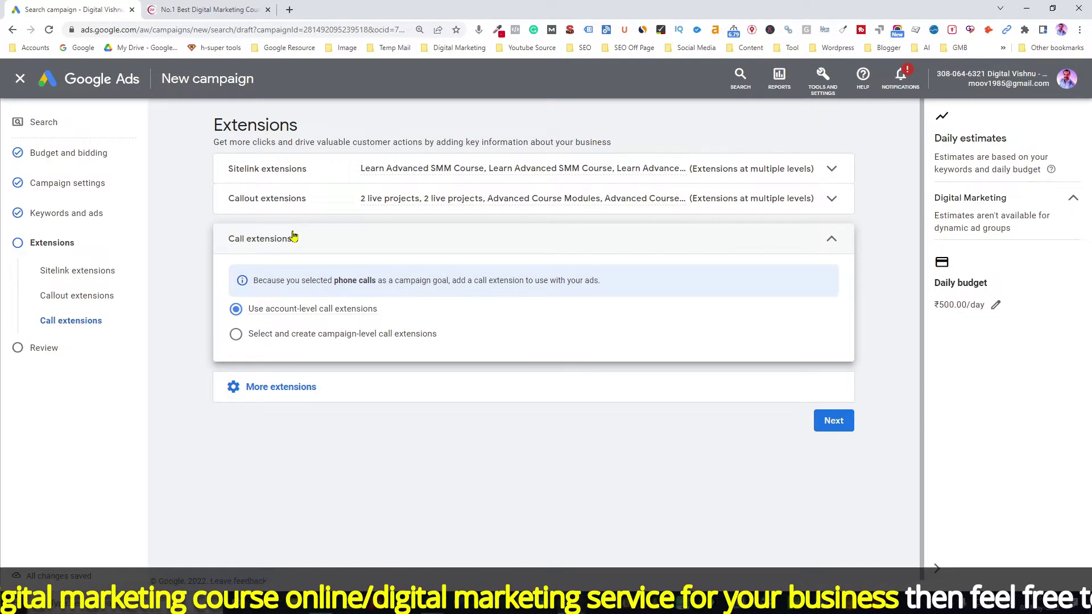
left_click(236, 337)
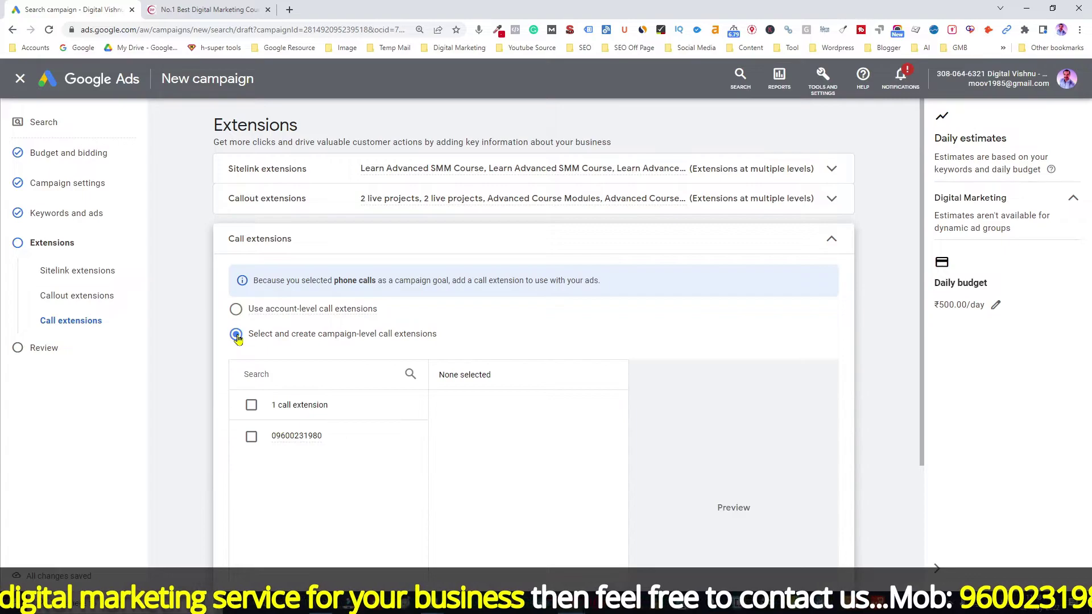
left_click(250, 442)
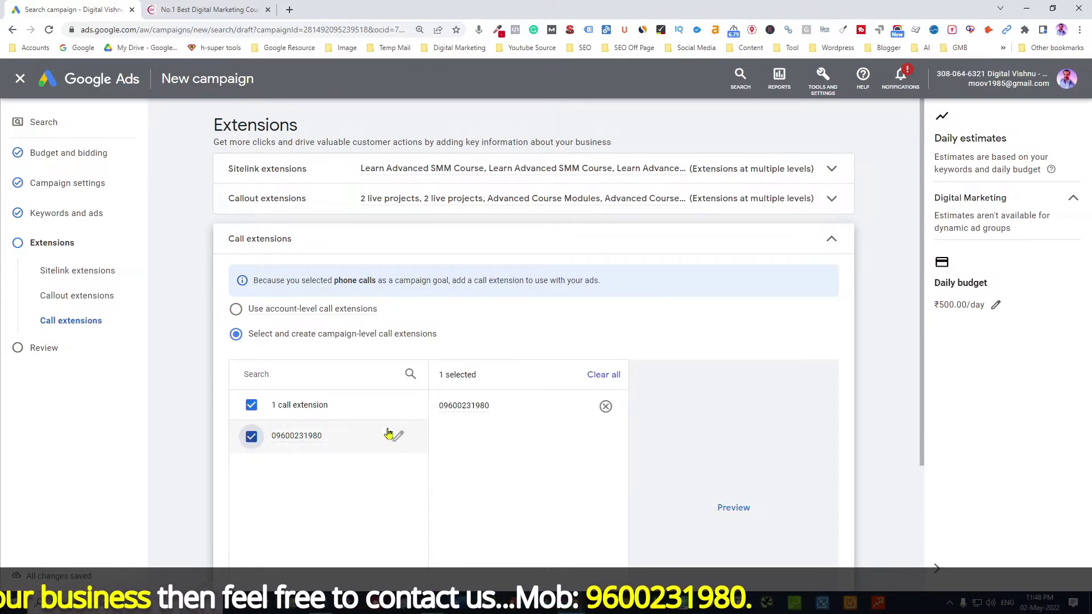
left_click(834, 241)
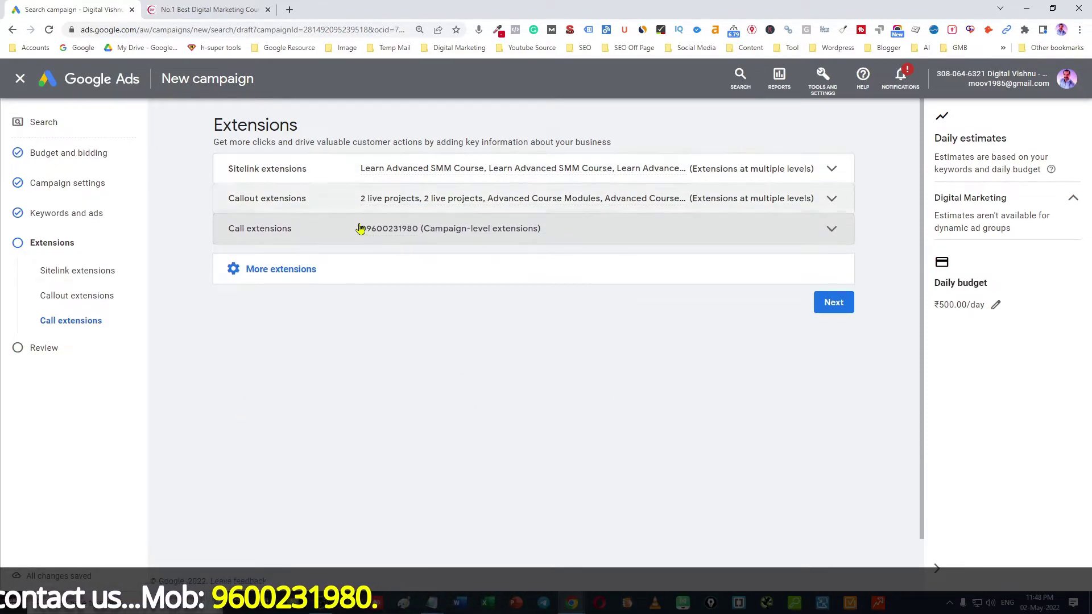
Continue to the campaign review and publish the Dynamic Search Ad Campaign
left_click(836, 306)
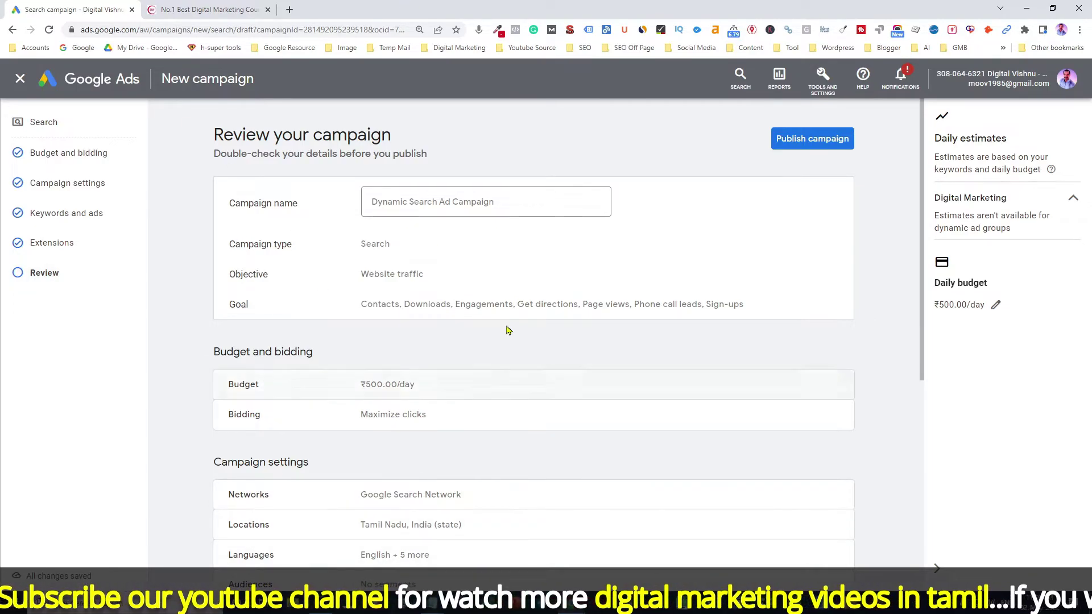
left_click(788, 143)
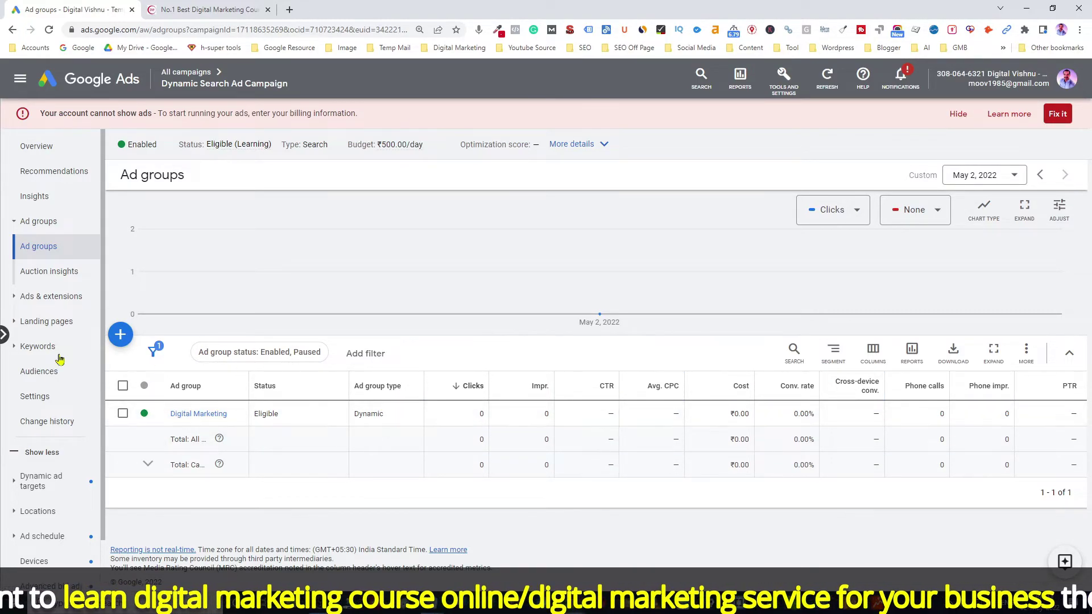
Open the campaign's ads list, check the new ad's review status and open the billing setup from the account alert
left_click(15, 301)
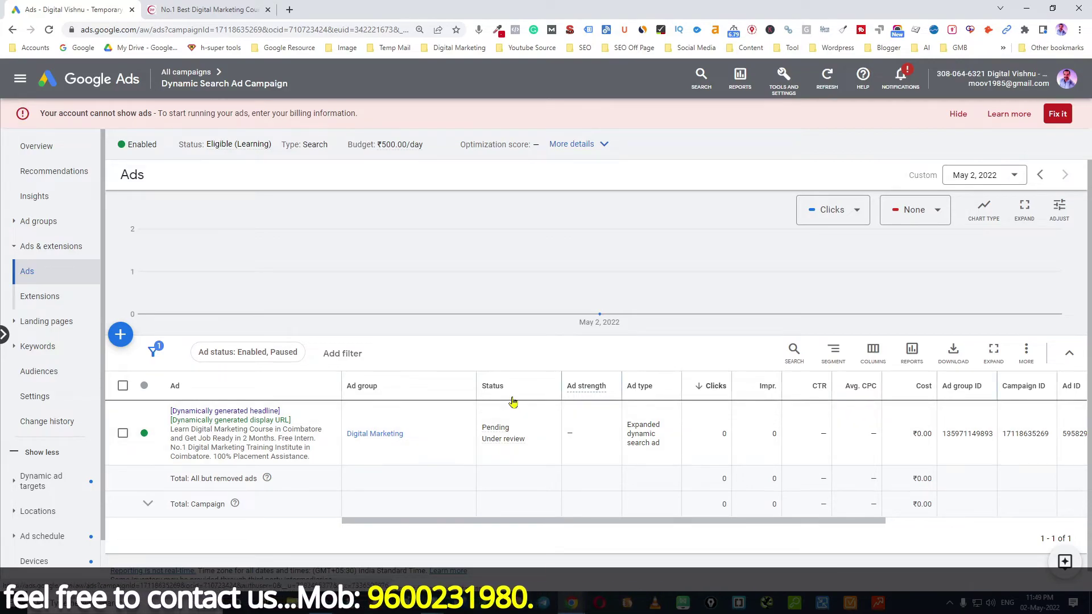
mouse_move(512, 436)
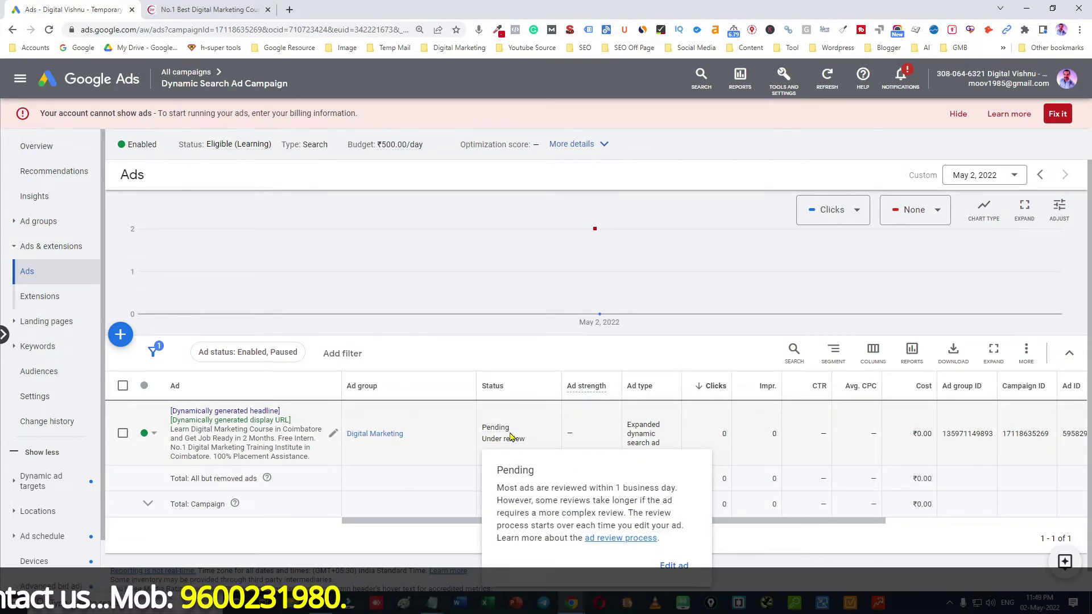
left_click(1058, 113)
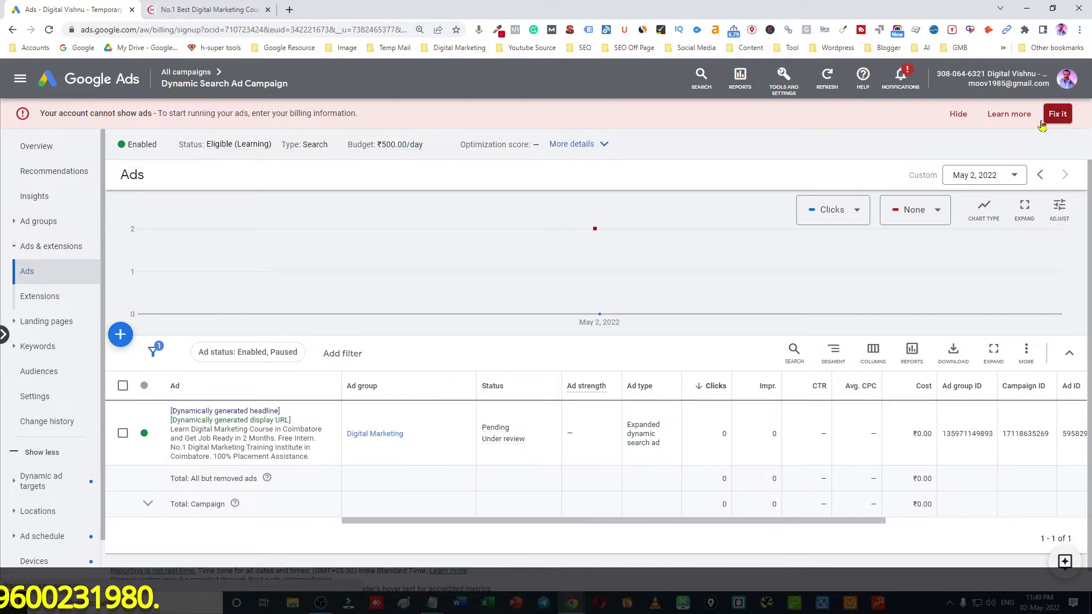